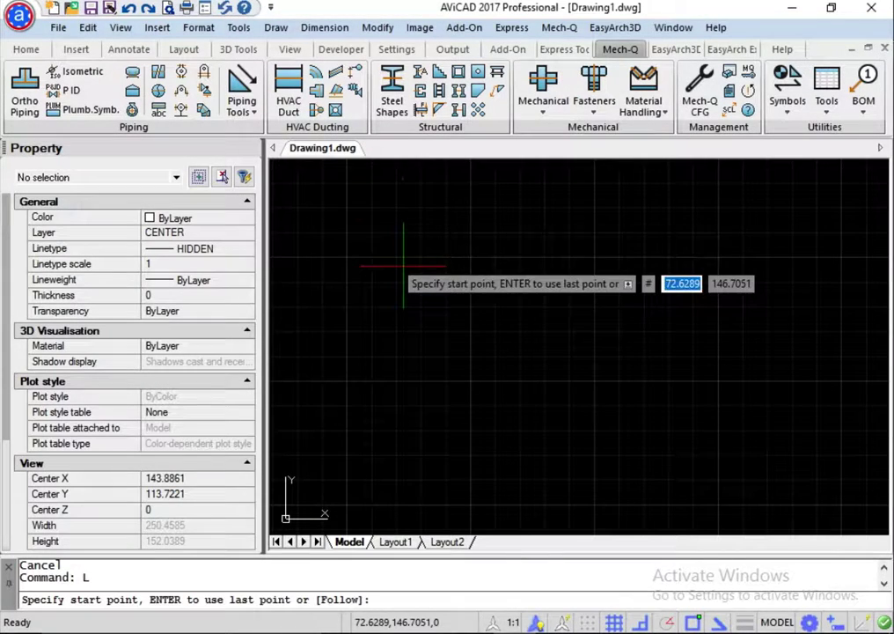
Step: Draw a vertical line straight down, 144 units long, near the left side of the drawing
click(346, 166)
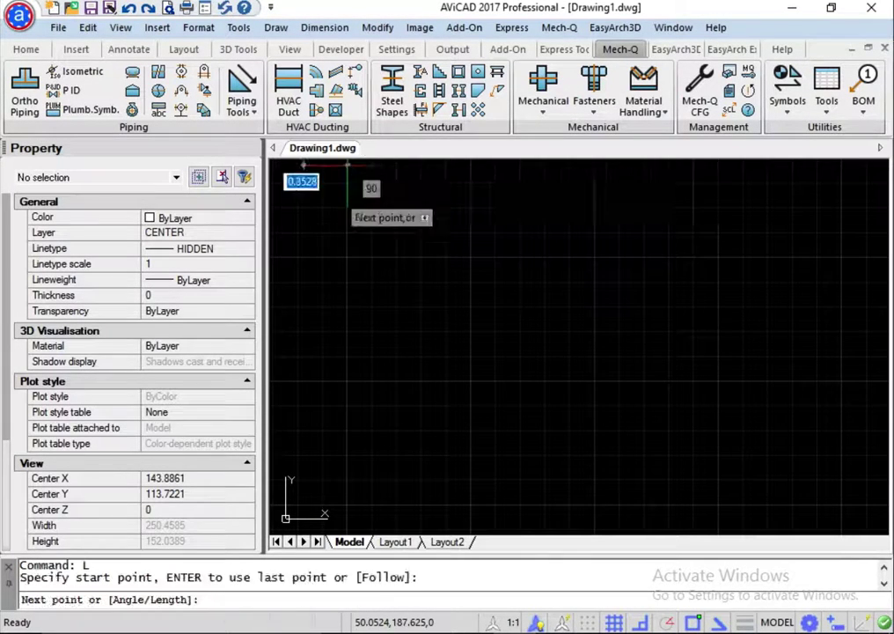
text(144)
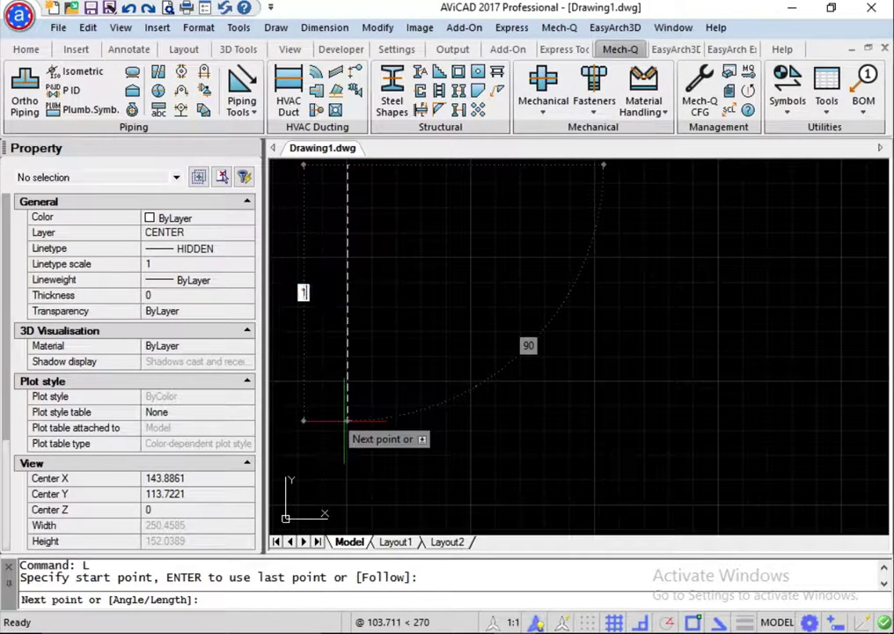
key(Return)
key(Escape)
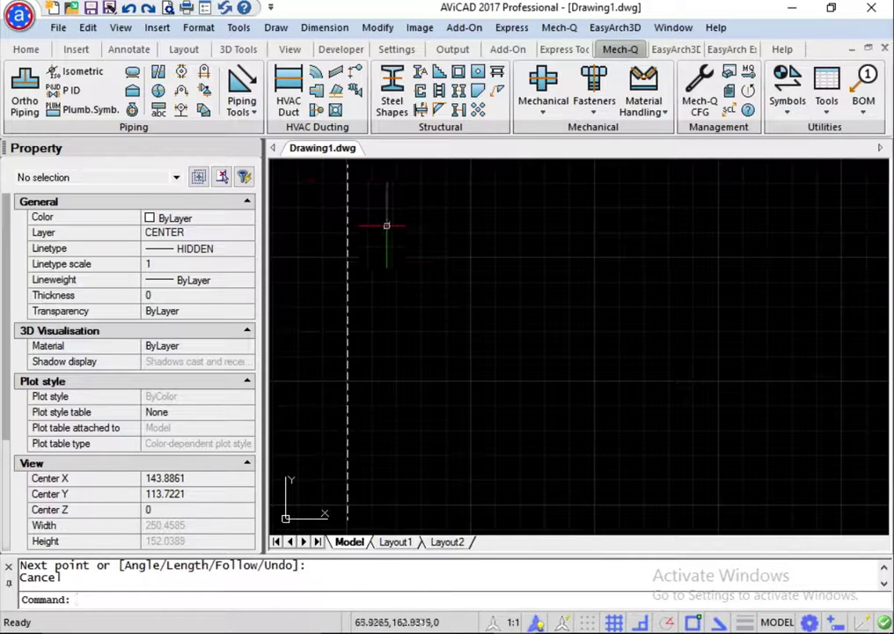
Step: Change the linetype of the vertical line to CENTER
click(348, 177)
click(159, 256)
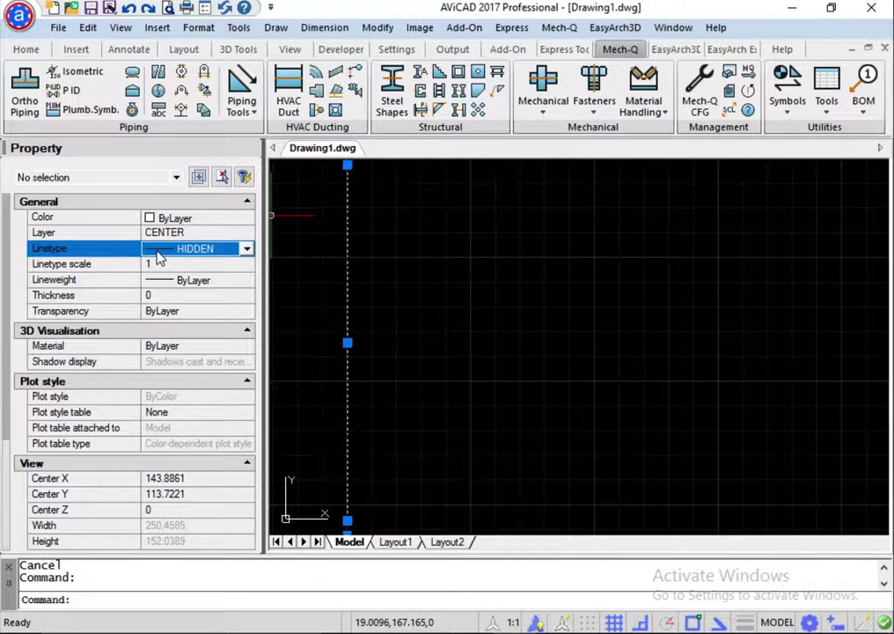
click(246, 250)
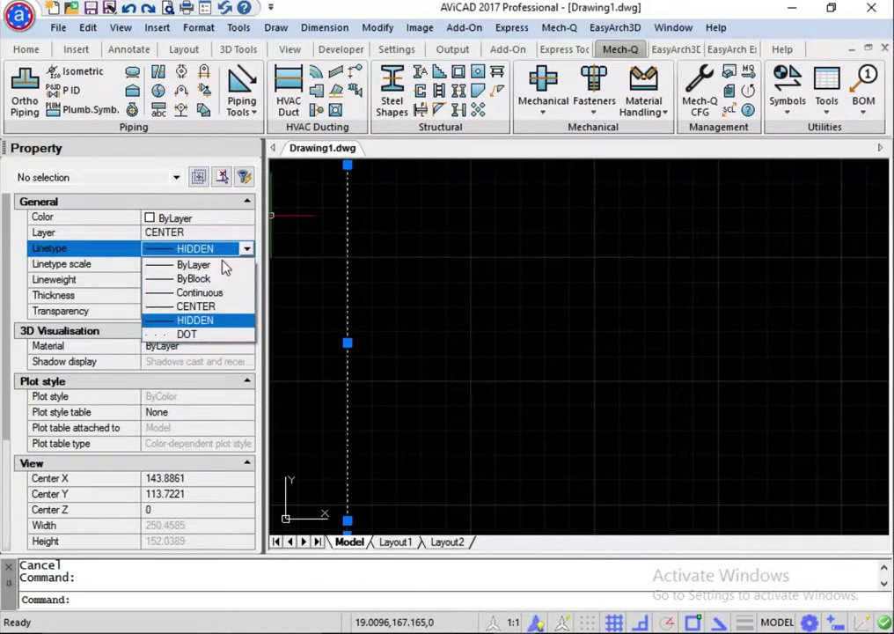
click(210, 306)
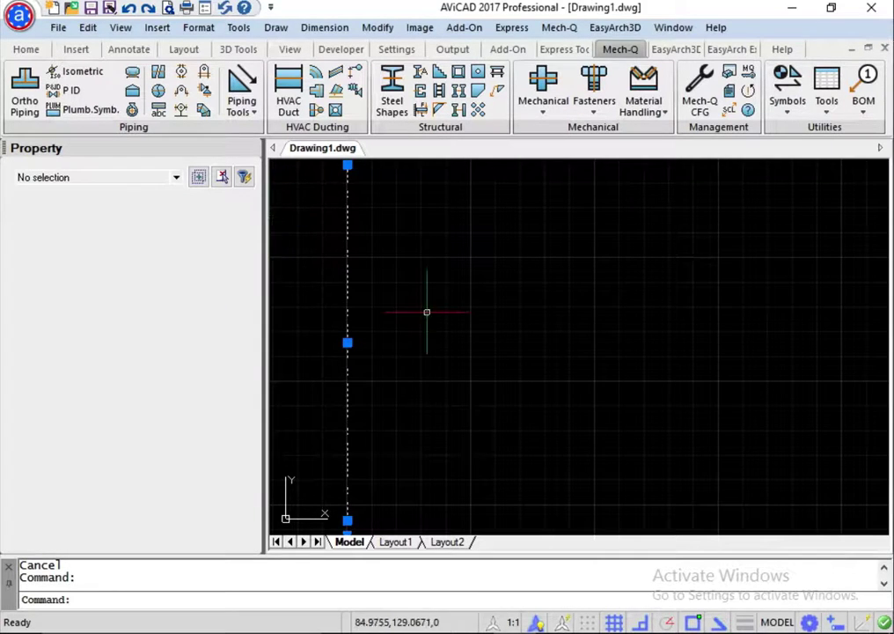
key(Escape)
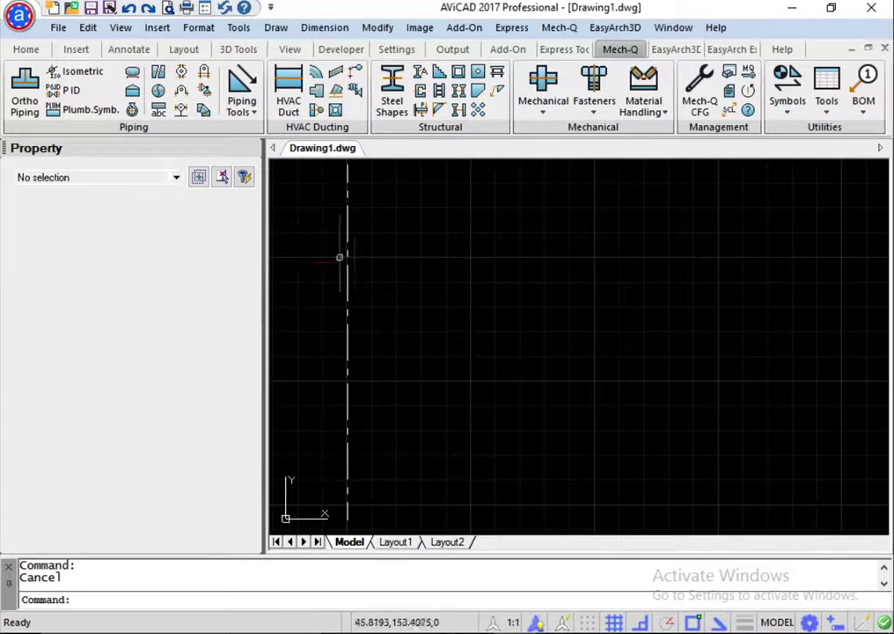
Step: Set the global linetype scale (LTSCALE) to 14
text(LT)
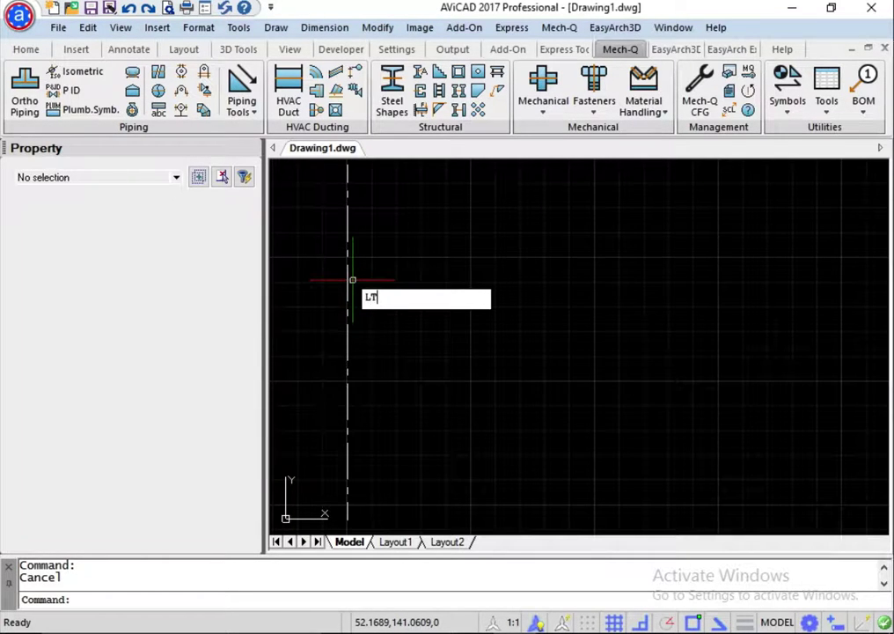
text(SCALE)
key(Return)
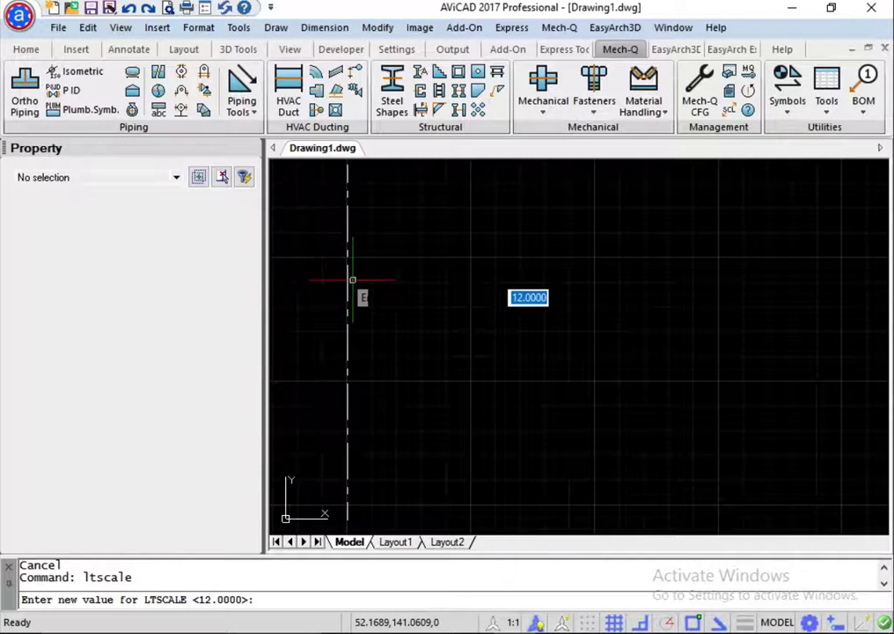
text(14)
key(Return)
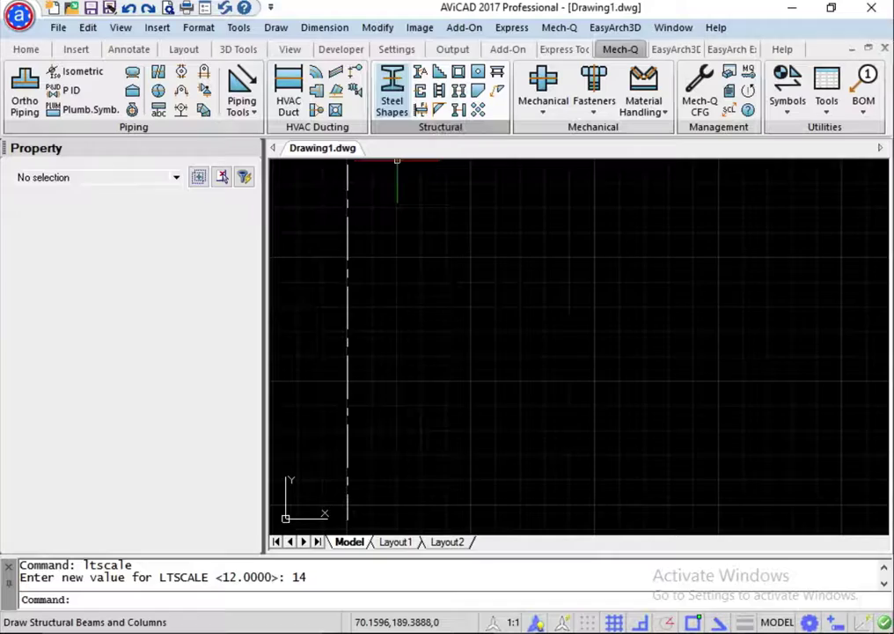
Step: Choose the AISC W-shape size W40x593 in the Mech-Q structural sections utility
click(392, 88)
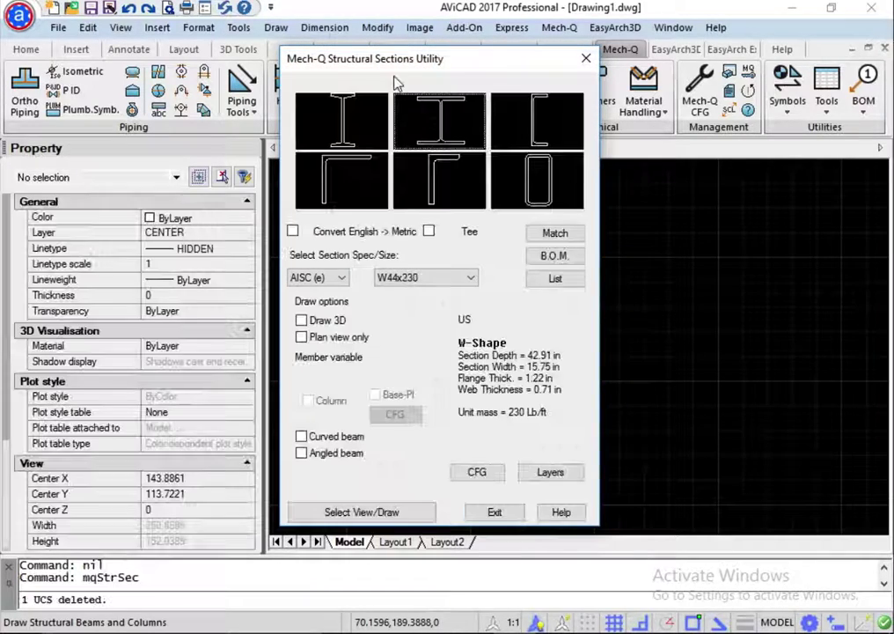
click(458, 278)
drag(470, 295, 463, 352)
click(496, 258)
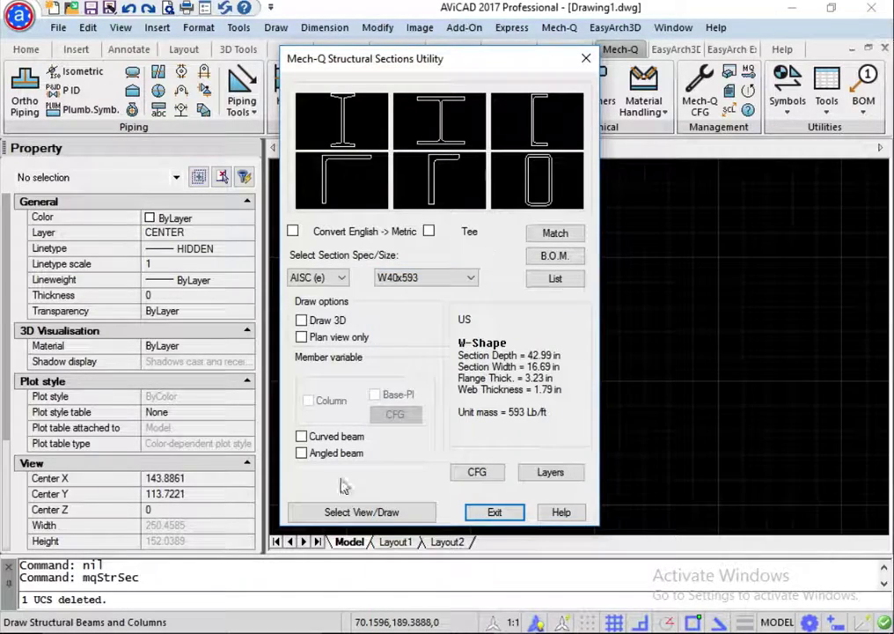
Step: Draw the W40x593 beam in plan view, centred along the vertical centerline from its upper end to its lower end
click(361, 511)
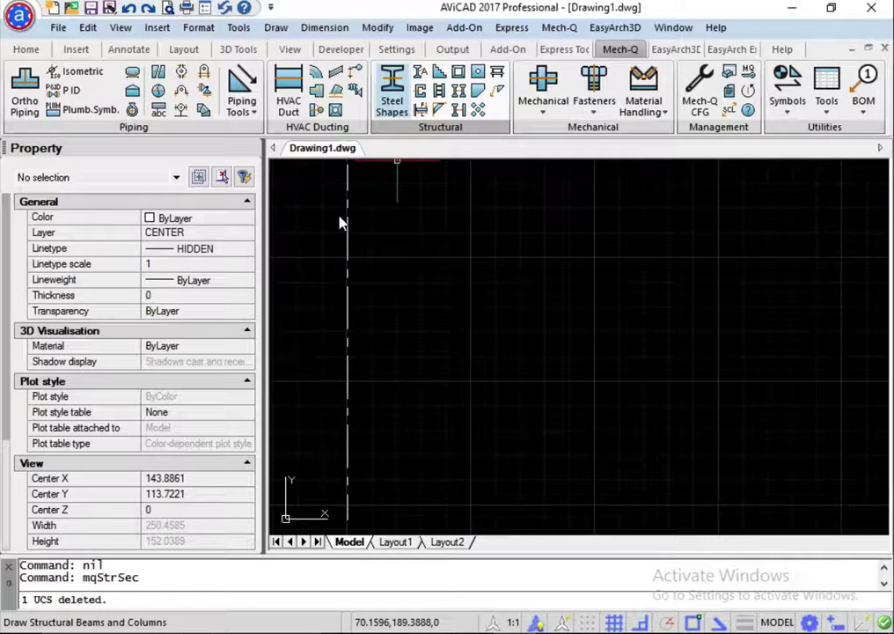
click(342, 220)
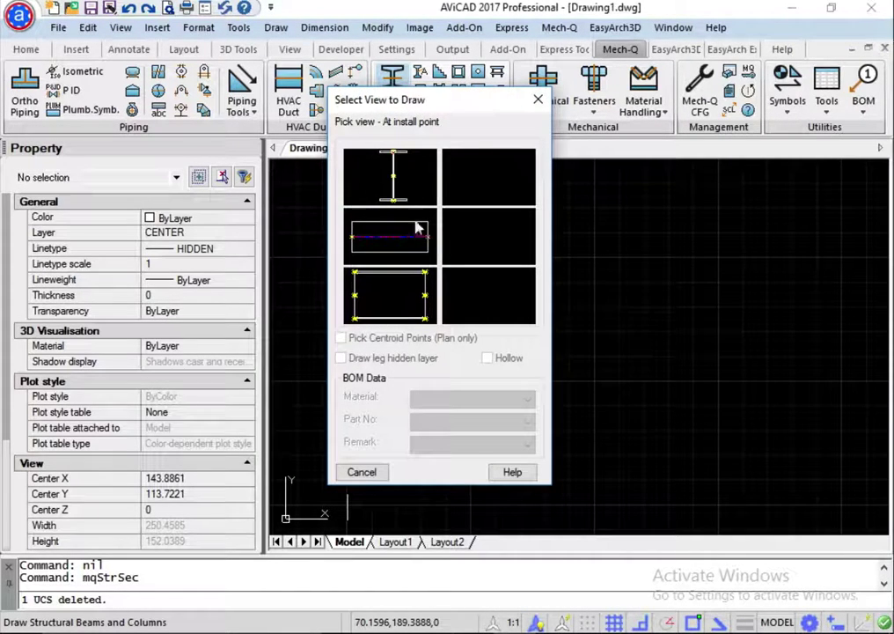
click(357, 243)
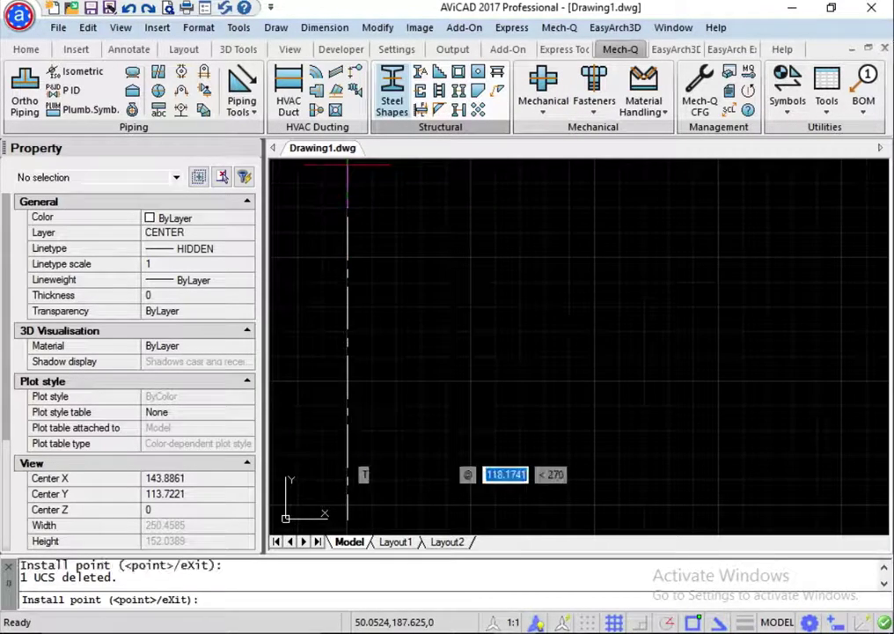
click(347, 163)
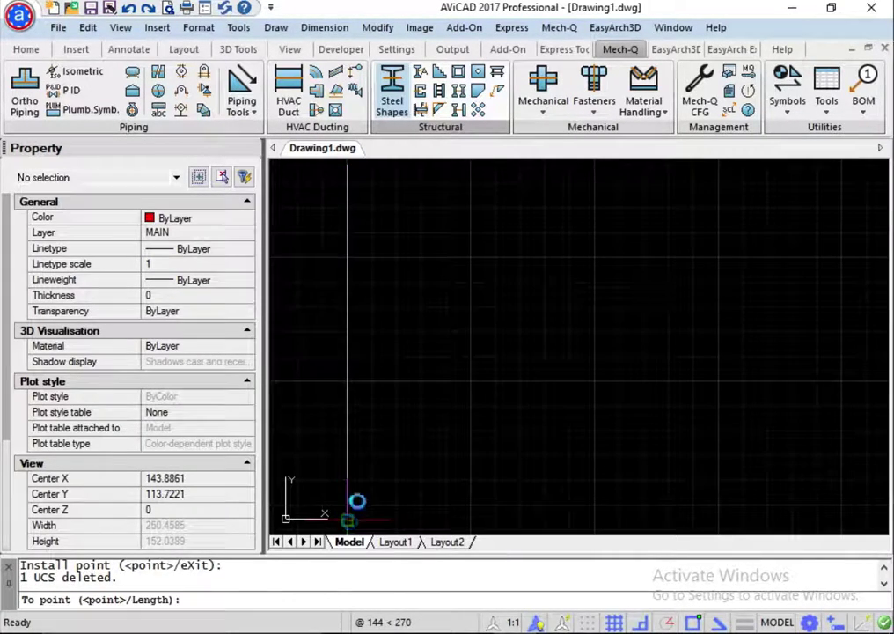
click(348, 518)
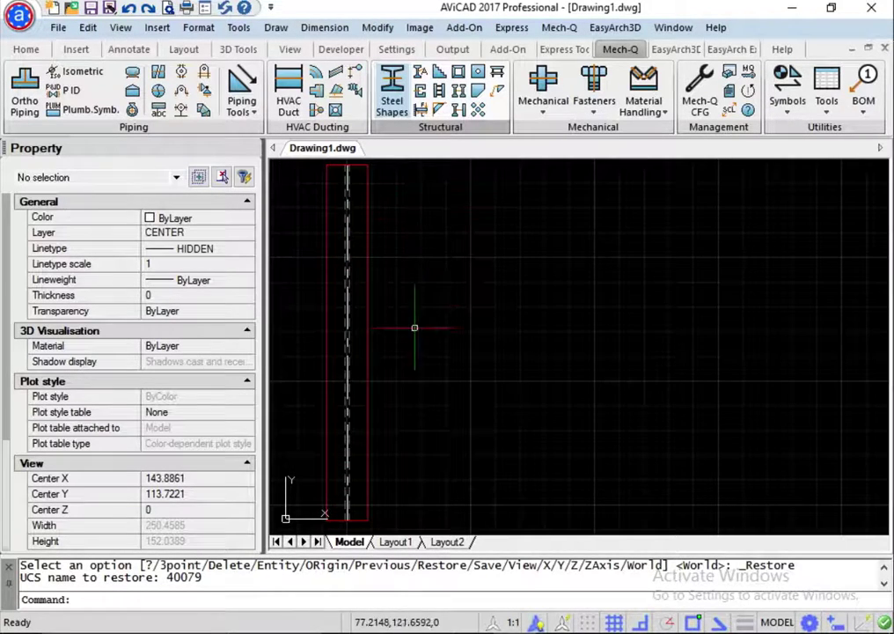
Step: Copy the beam together with its centerline 144 units horizontally to the right
key(Escape)
click(411, 403)
click(307, 299)
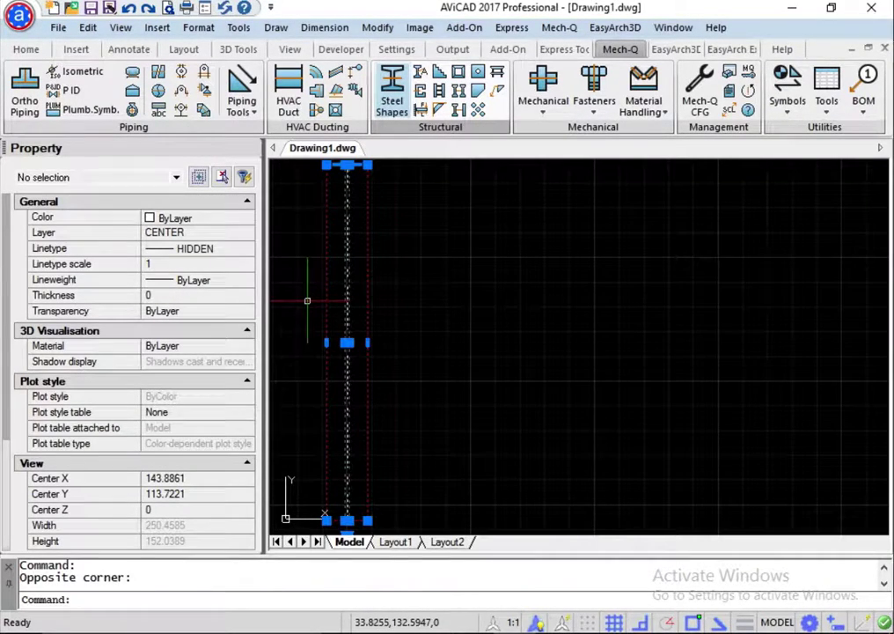
text(COPY)
key(Return)
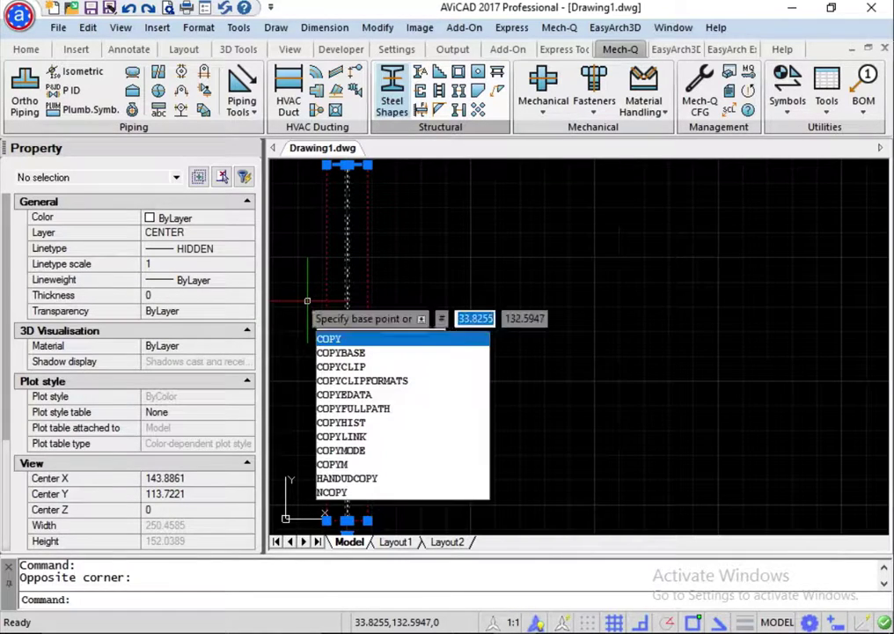
click(307, 300)
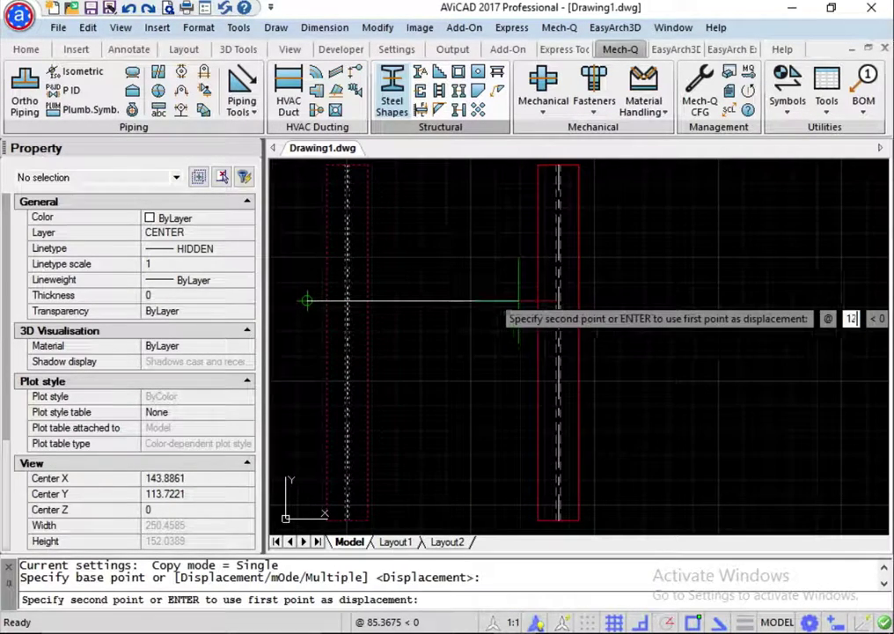
key(Escape)
click(439, 110)
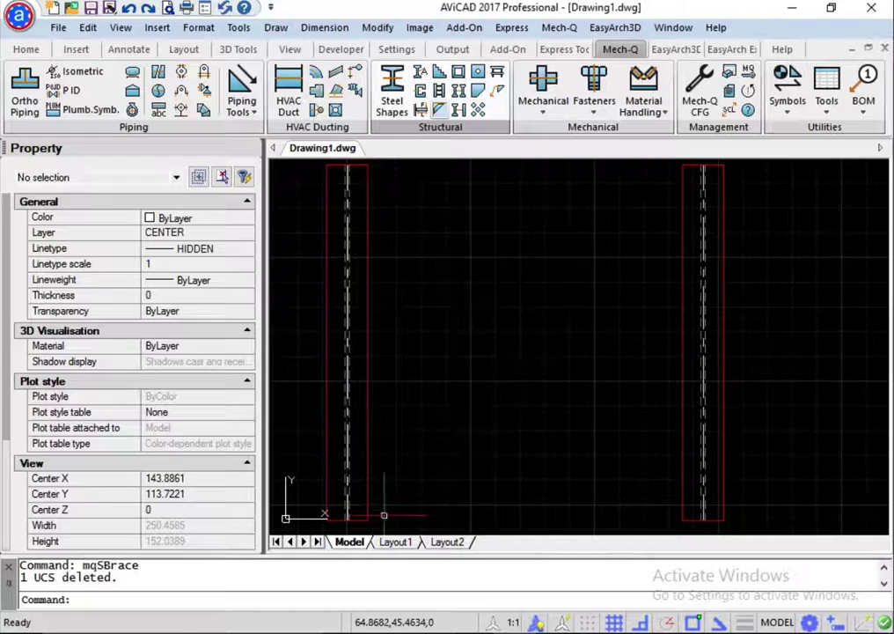
key(Escape)
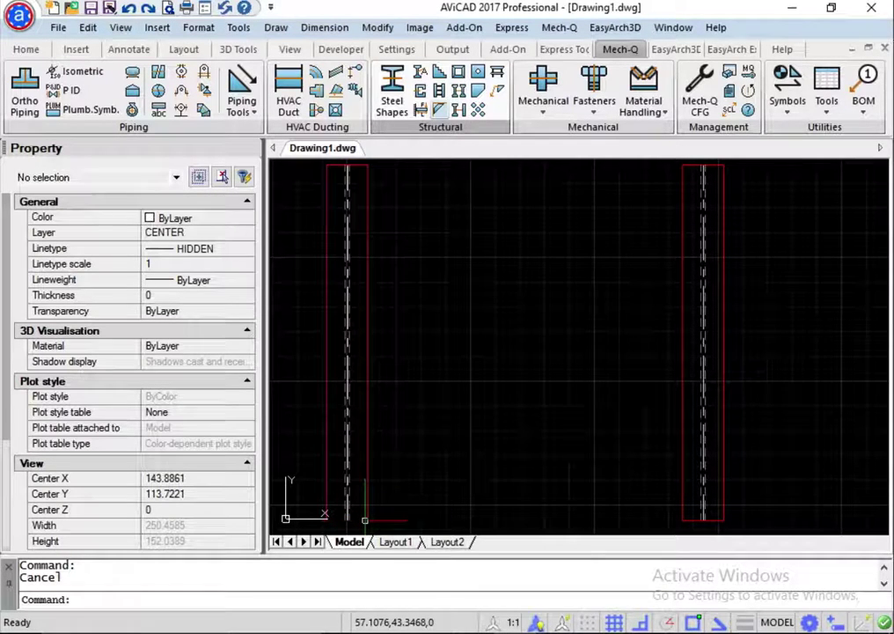
Step: Draw a line from the lower end of the left beam's centerline, up about 24 units, and horizontally right about 59 units
text(L)
key(Return)
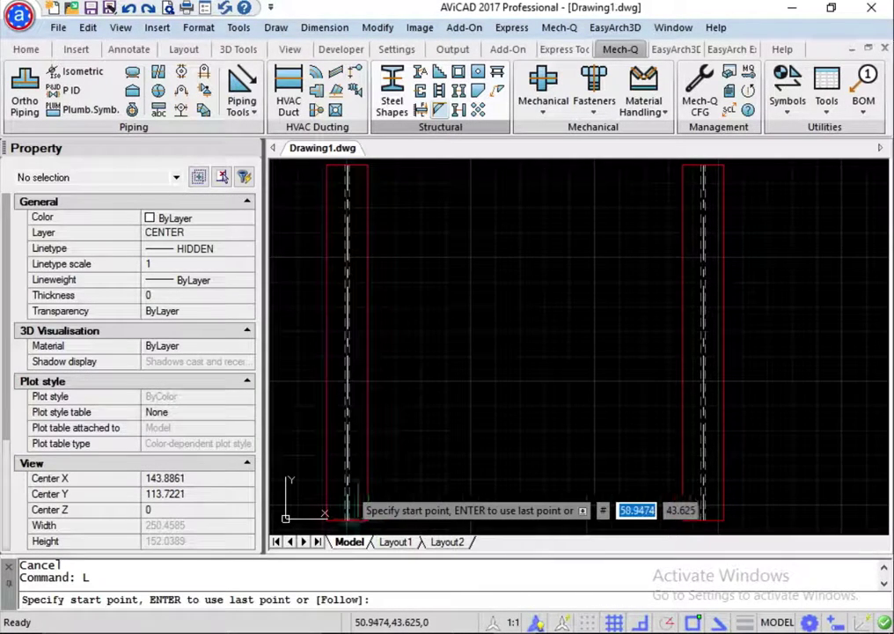
click(346, 508)
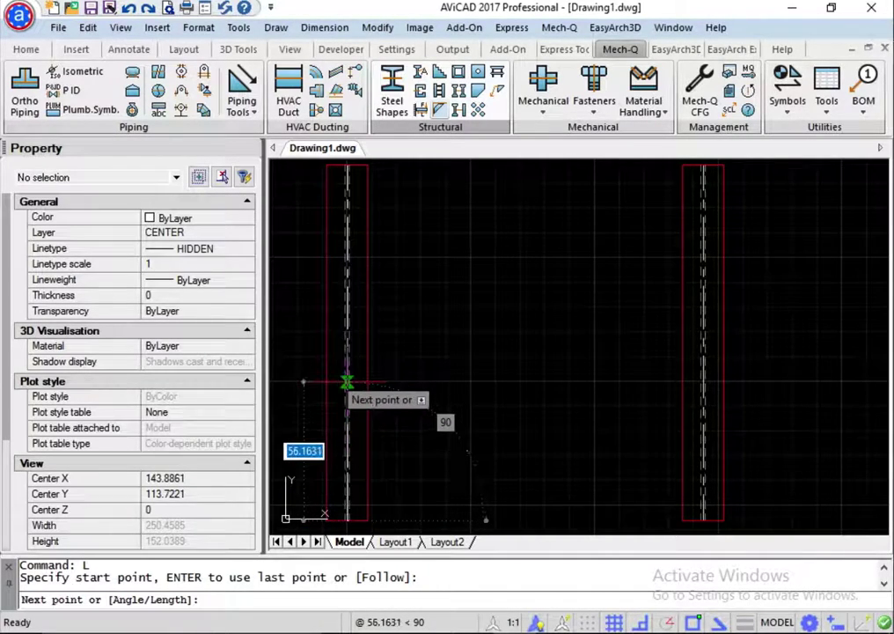
click(346, 460)
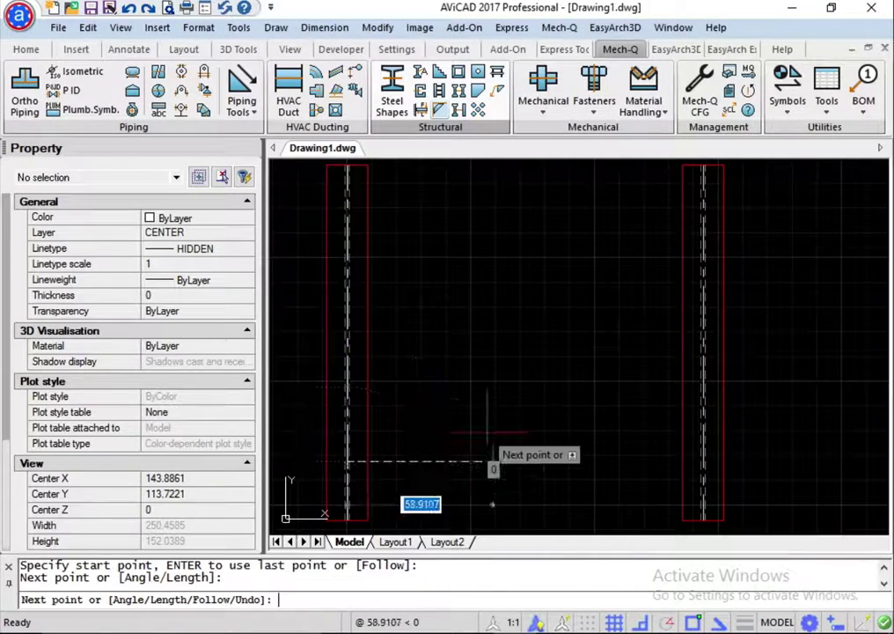
click(494, 460)
key(Escape)
Step: Draw a line from the lower end of the right beam's centerline, up 48 units, and horizontally to the right
text(l)
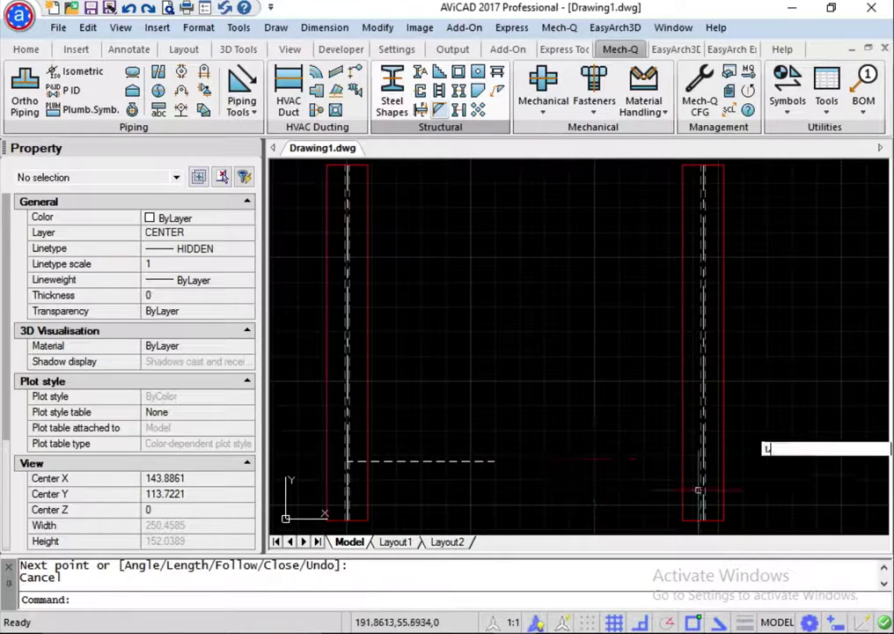
key(Return)
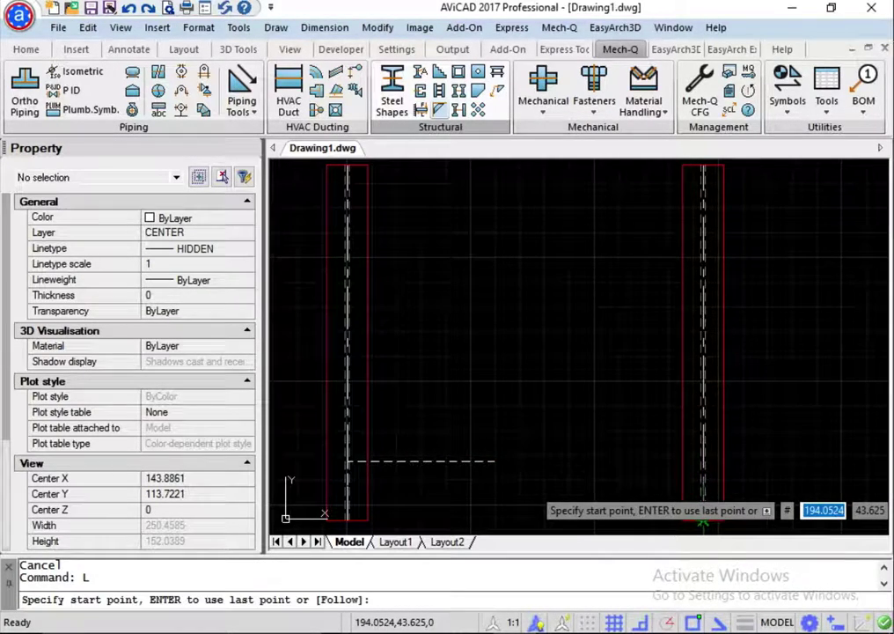
click(703, 520)
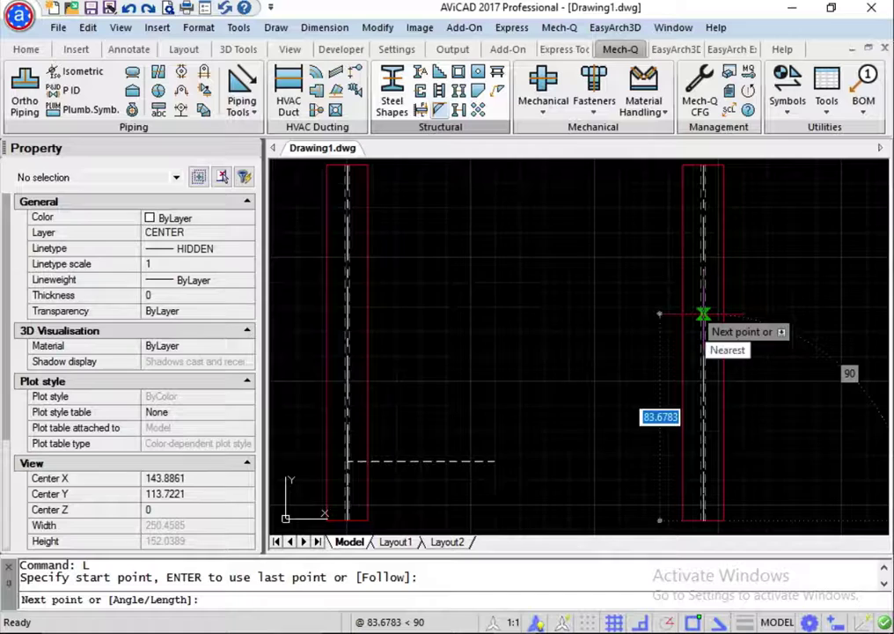
click(703, 402)
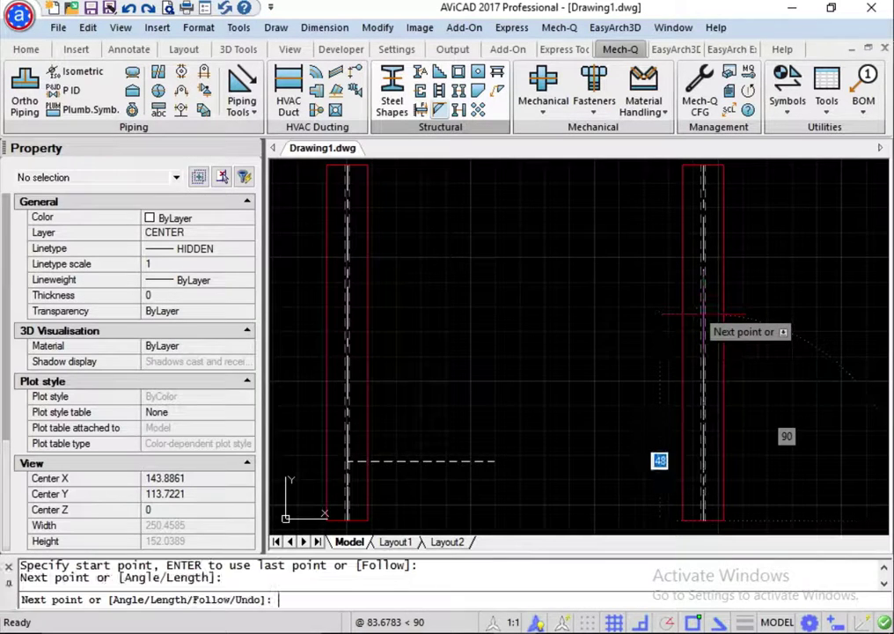
click(784, 368)
key(Escape)
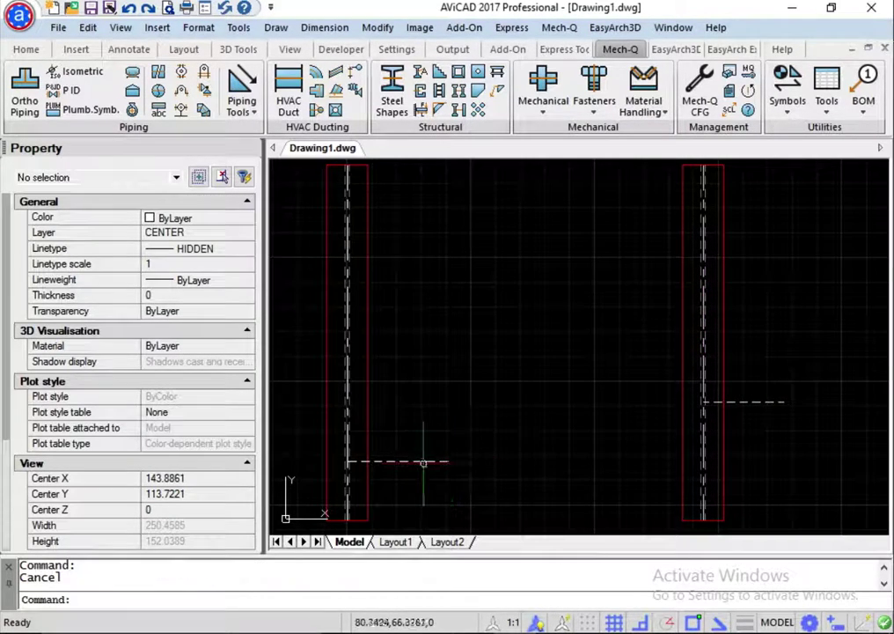
Step: Mirror the two horizontal dashed lines about a horizontal axis near the beams' mid-height, keeping the originals
click(422, 461)
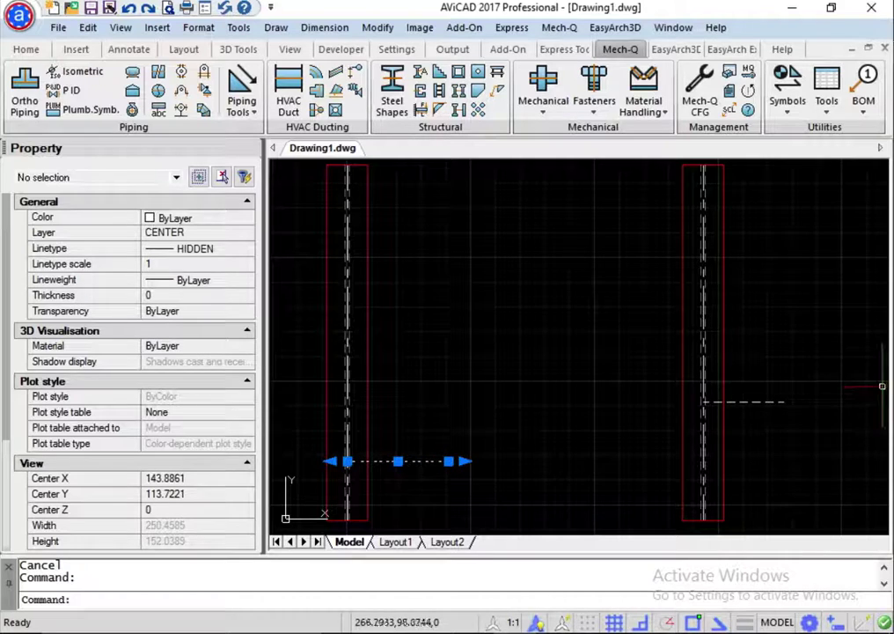
click(750, 402)
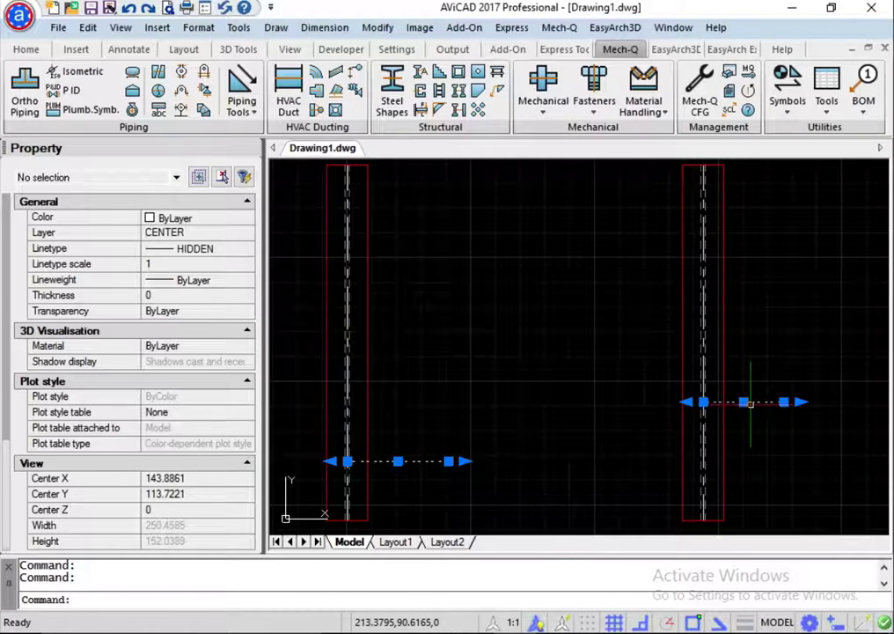
text(MI)
key(Return)
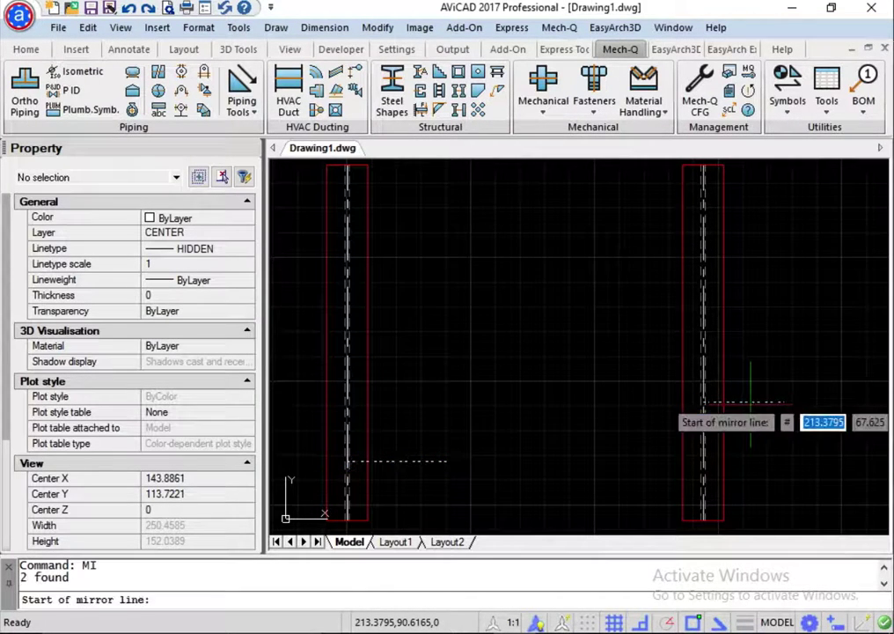
click(682, 332)
click(548, 332)
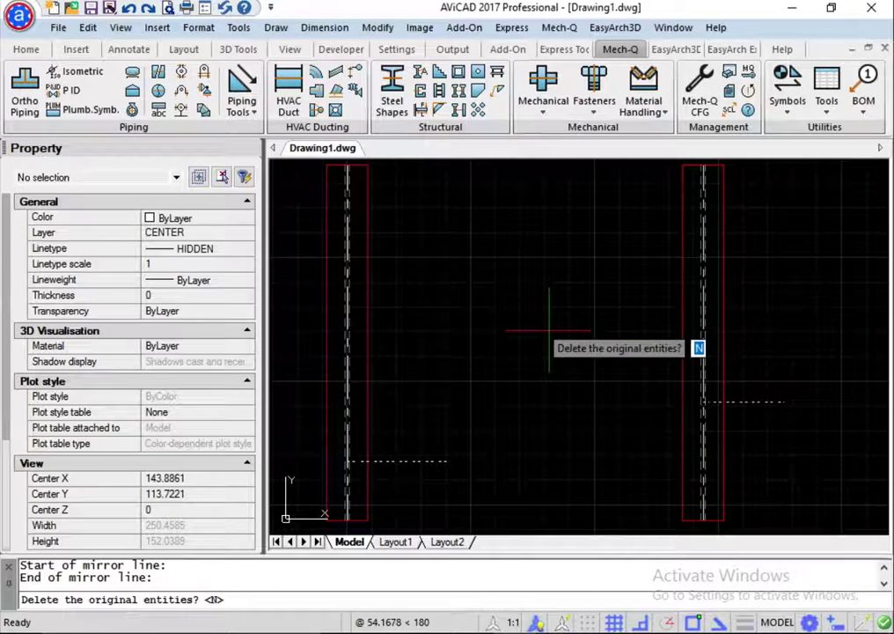
text(N)
key(Return)
Step: Start a structural brace as an ASTM (e) L-Shape(Eq) member of size L8x8x1 1/8
click(392, 88)
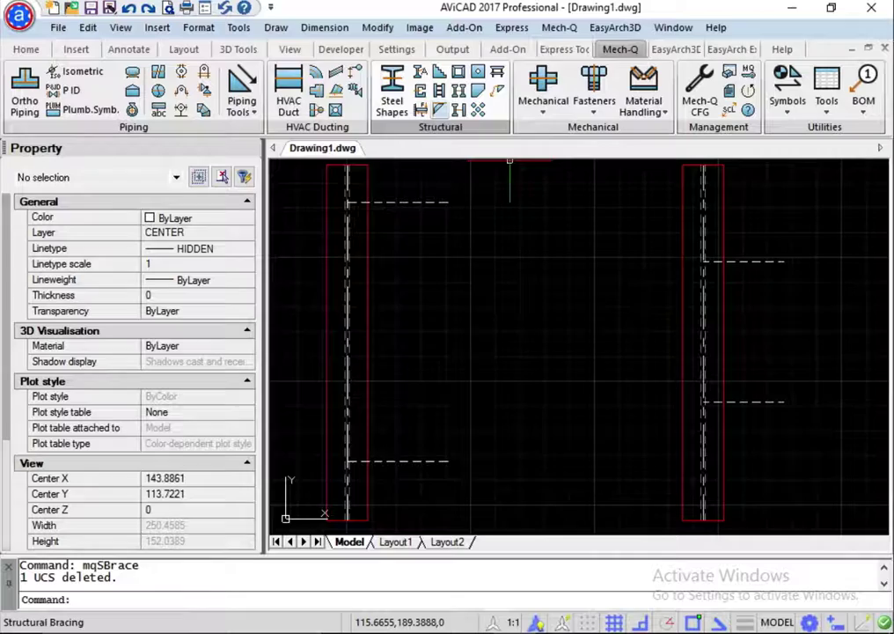
click(438, 109)
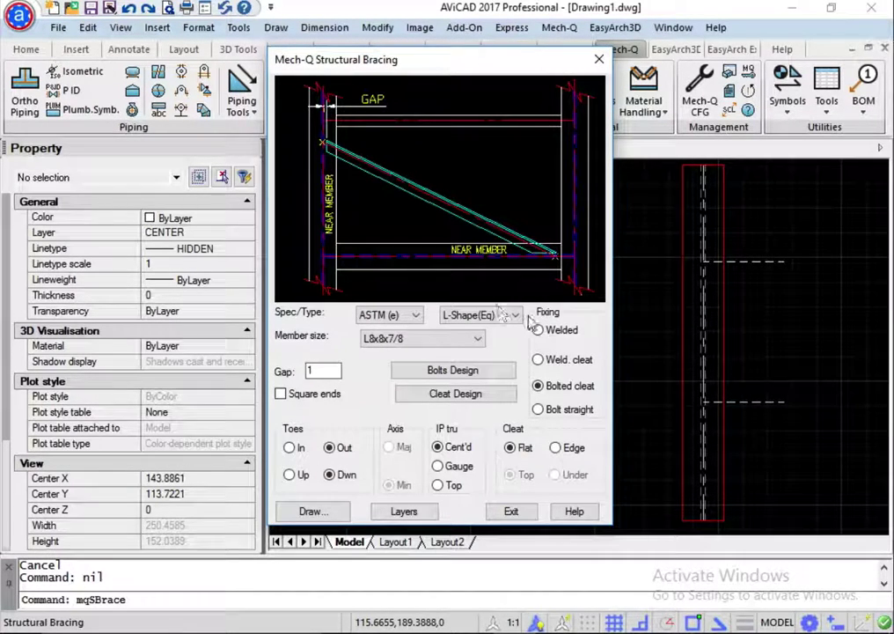
click(387, 314)
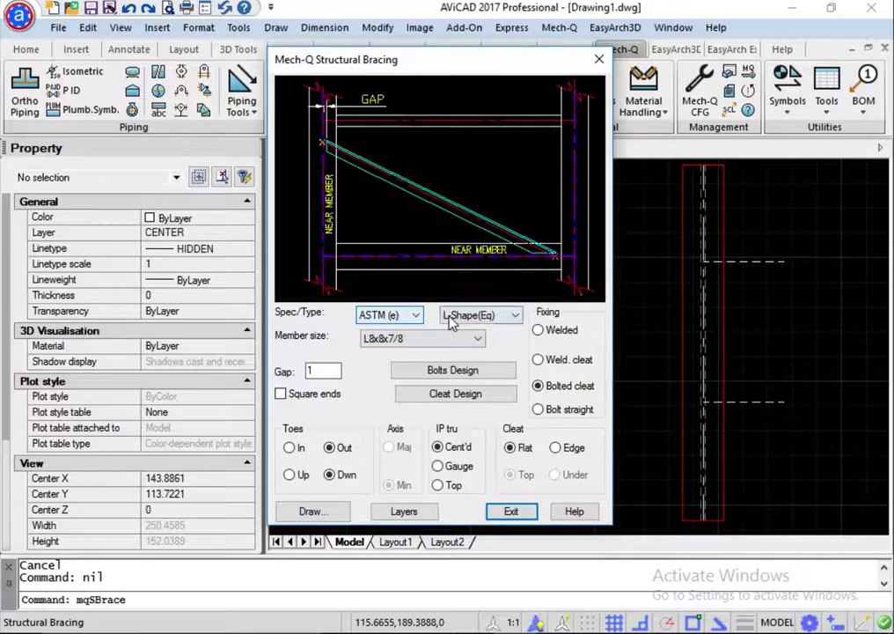
click(451, 319)
click(514, 317)
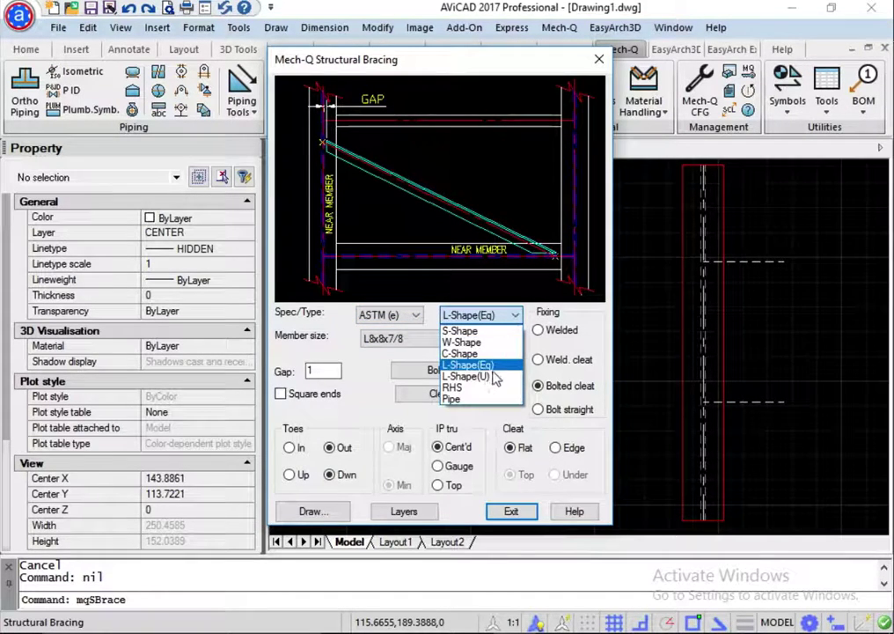
click(378, 338)
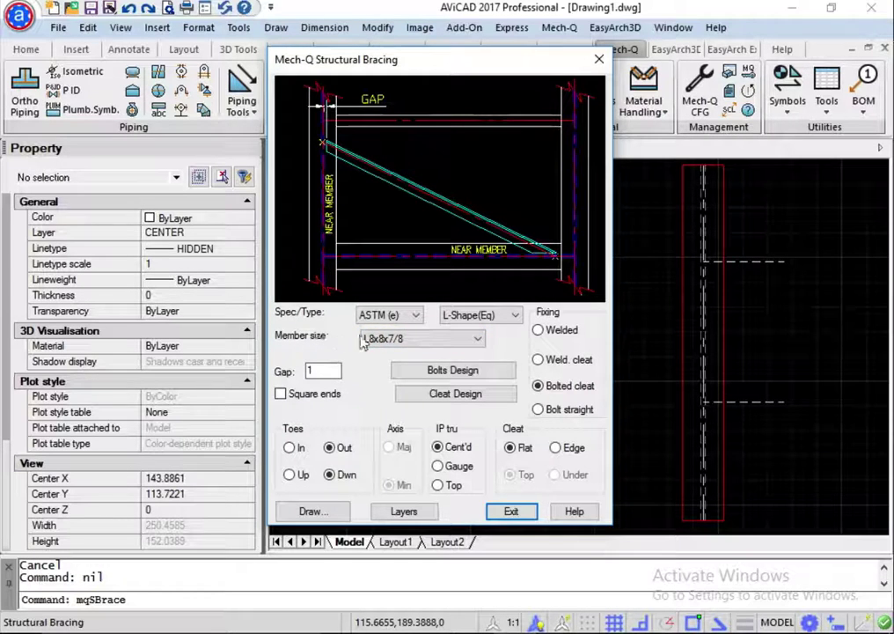
click(455, 344)
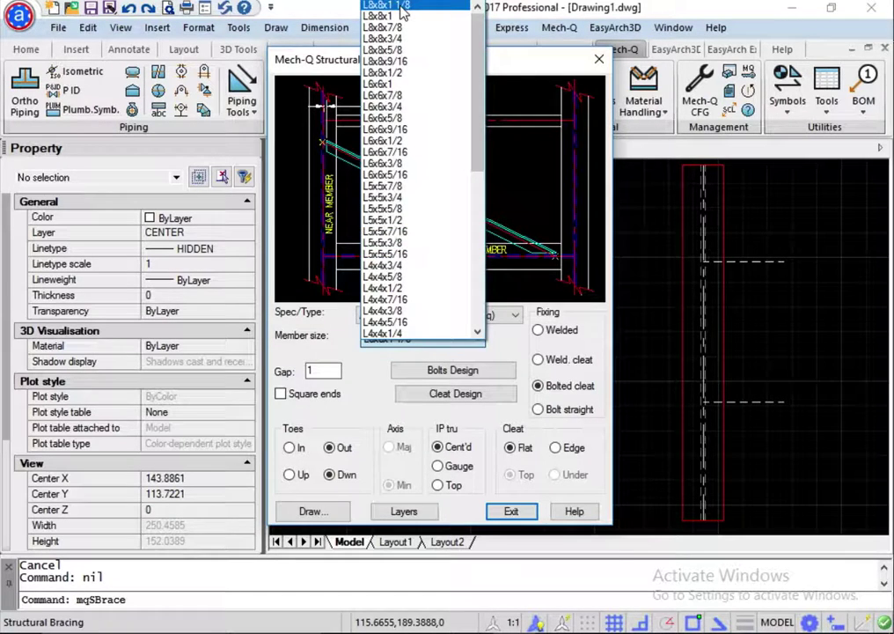
click(439, 8)
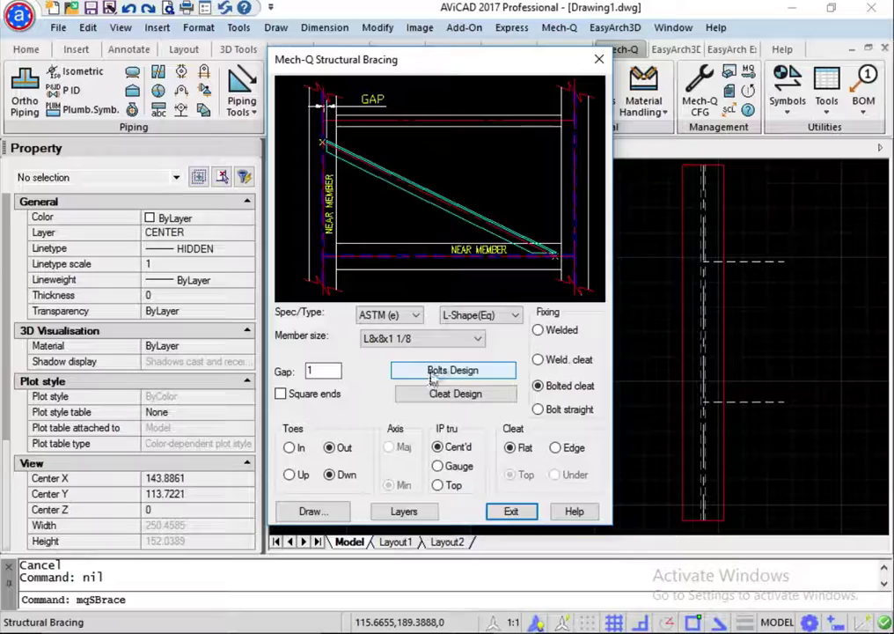
Step: Set the brace connection to four size 1 bolts, and accept a cleat 12 wide and 0.375 thick
click(431, 374)
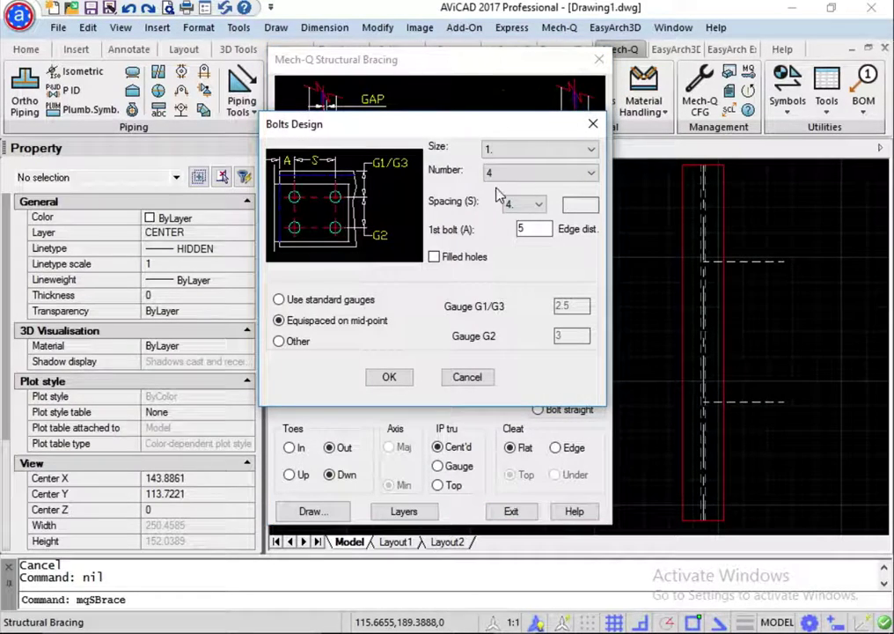
click(491, 151)
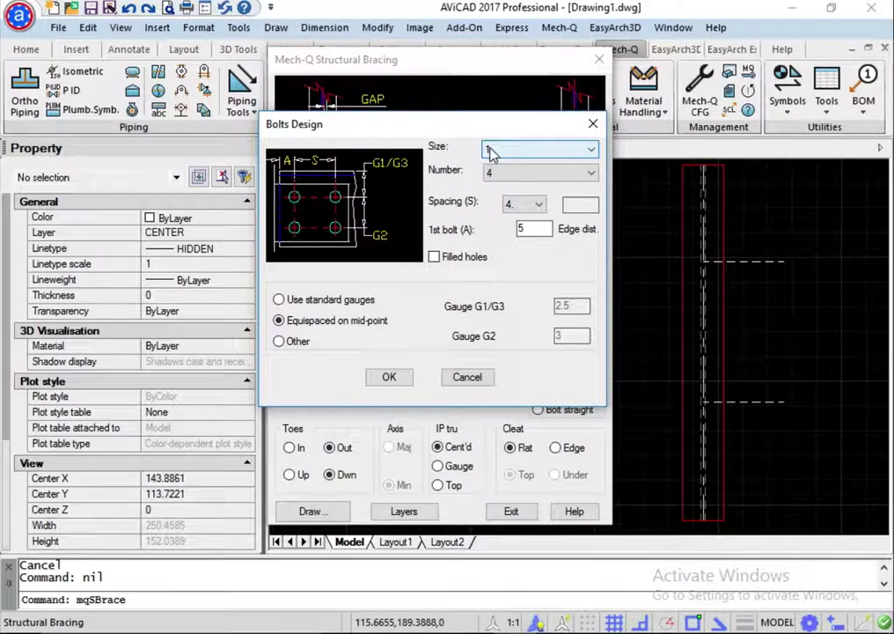
click(491, 174)
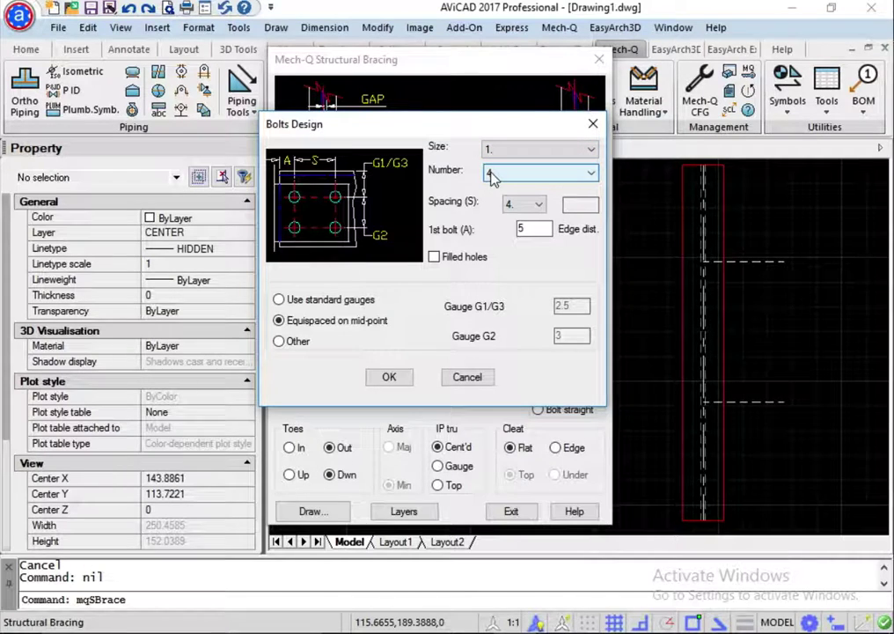
text(4)
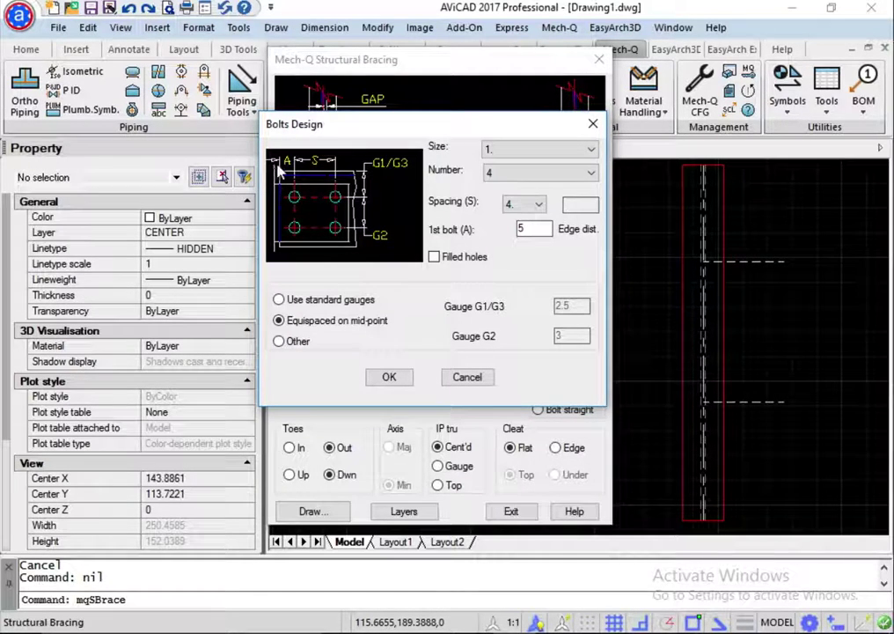
click(391, 378)
click(440, 395)
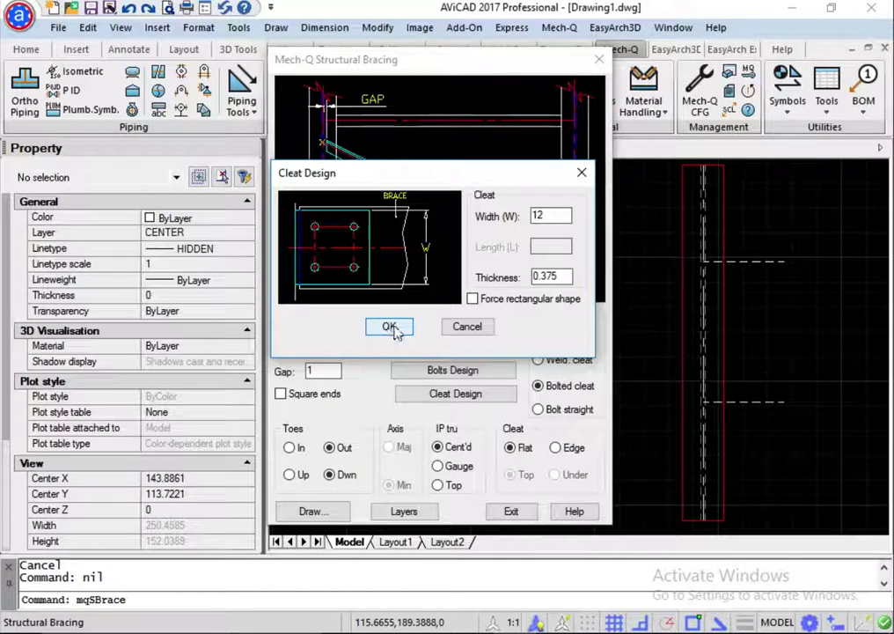
click(390, 327)
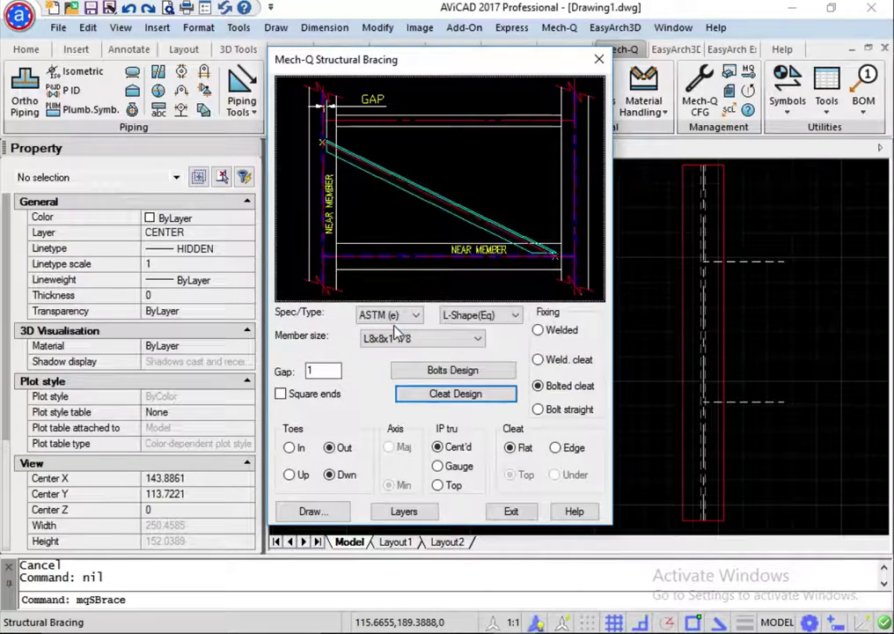
Step: Draw the brace between the two lower centerline and dashed-line intersections, with each beam's inner flange edge as near member
click(313, 511)
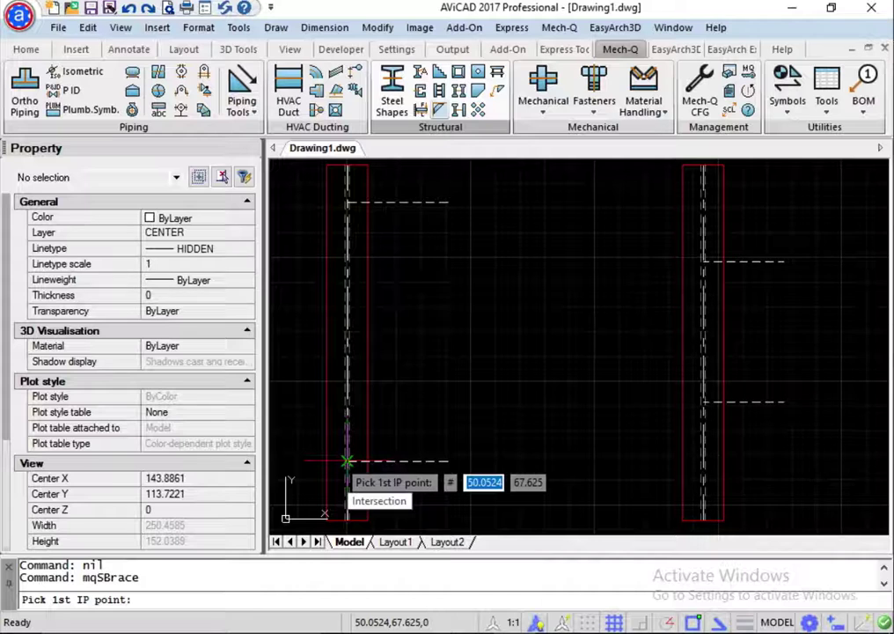
click(347, 460)
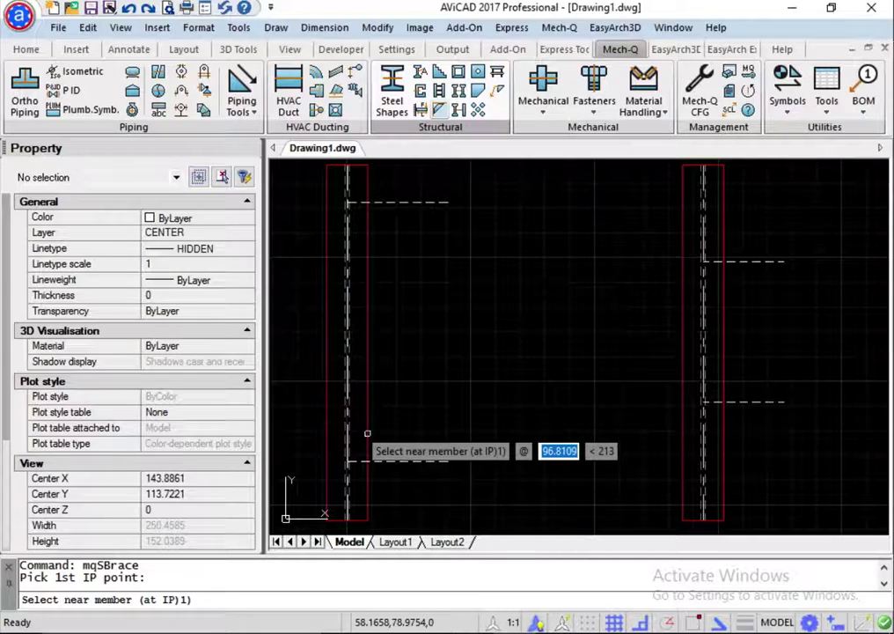
click(367, 433)
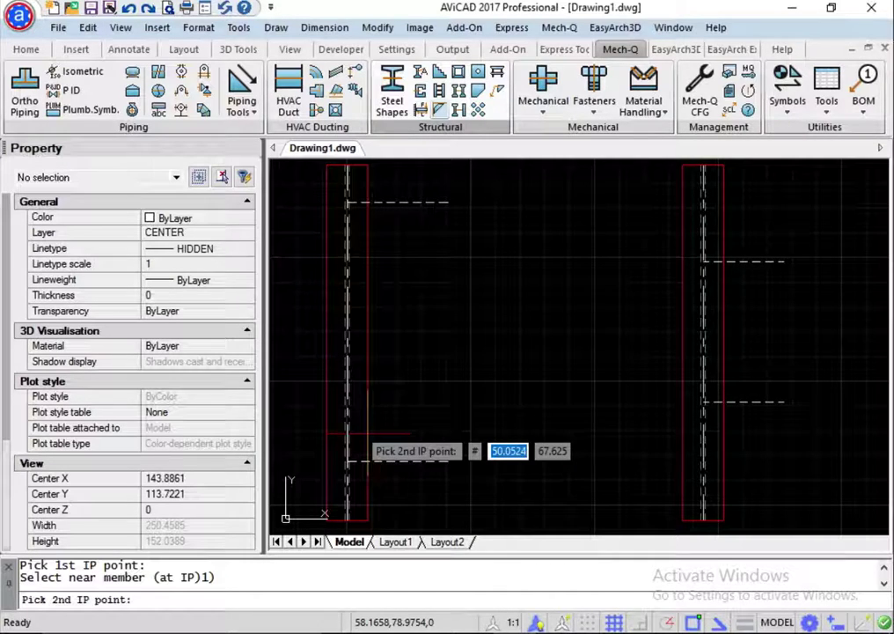
click(703, 402)
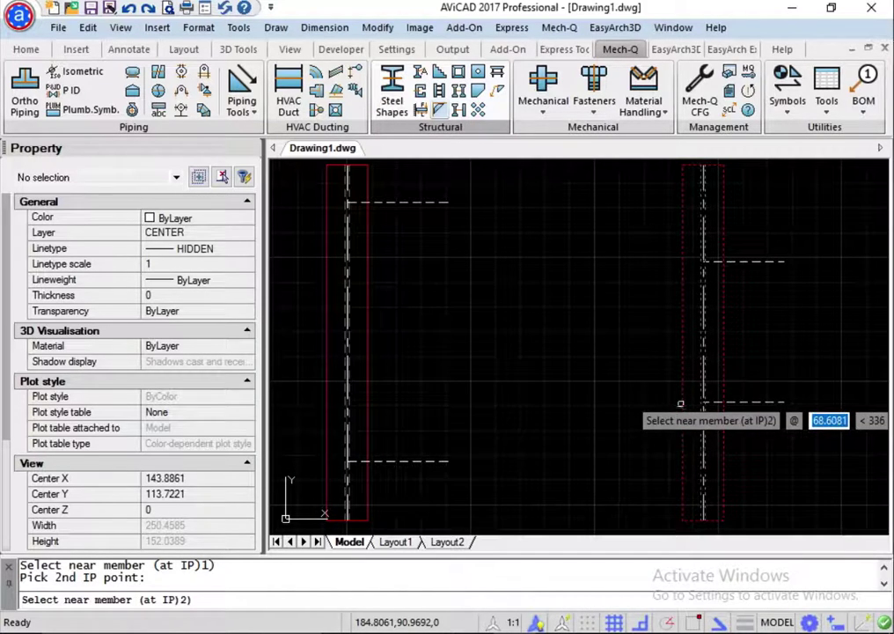
click(682, 401)
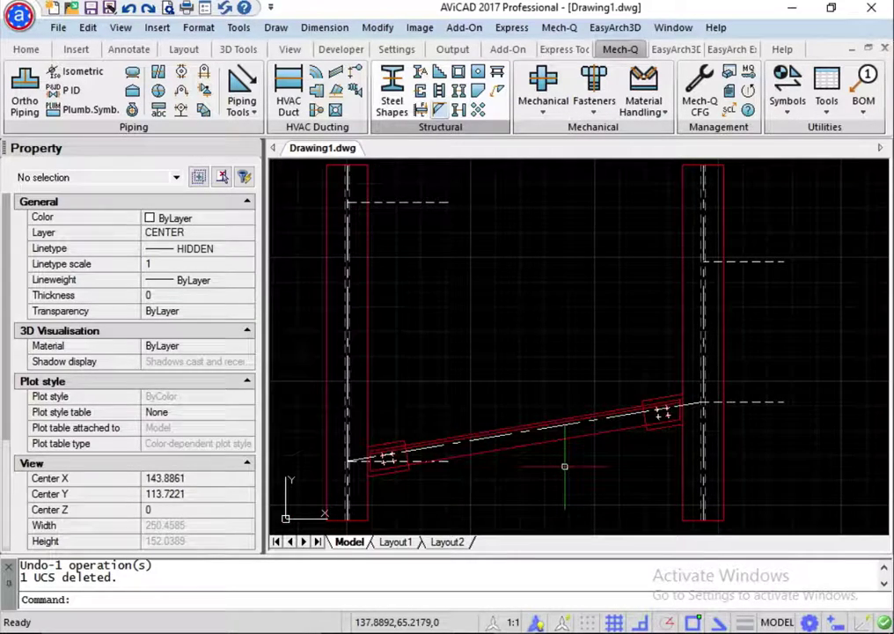
scroll(564, 466, up, 1)
scroll(564, 465, down, 1)
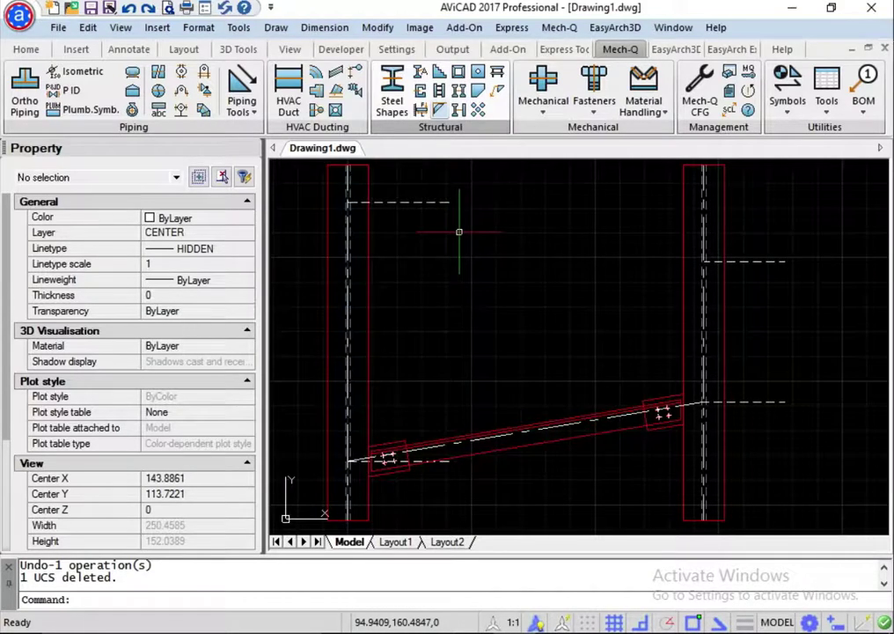
Step: Start another structural brace of size L6x6x1 with bolt spacing 2 1/2 and first bolt distance 1
click(440, 109)
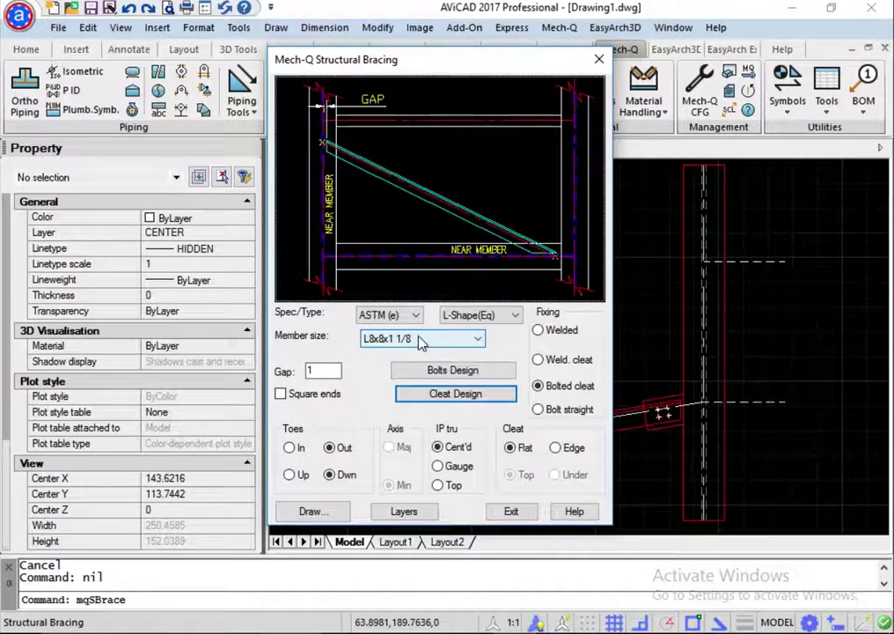
click(423, 343)
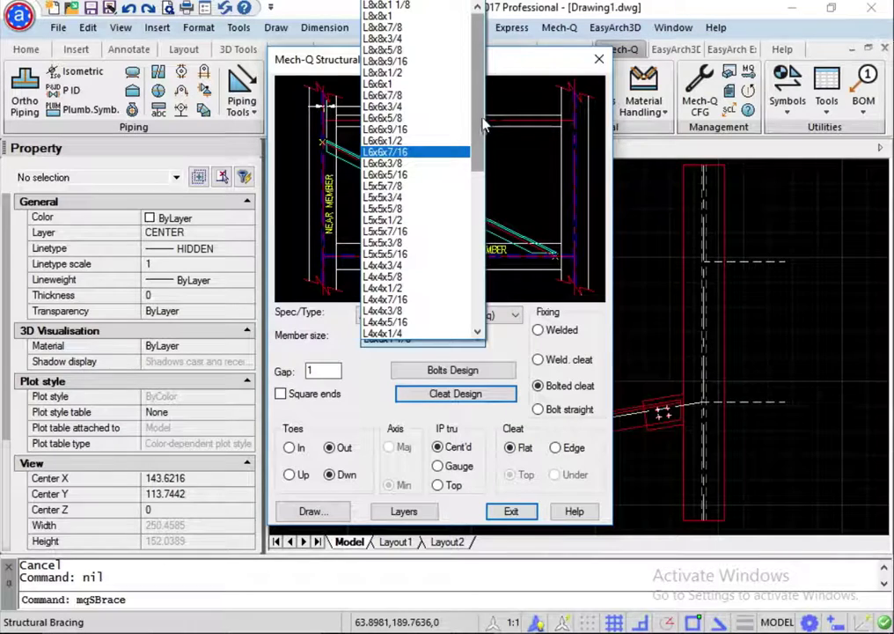
click(400, 85)
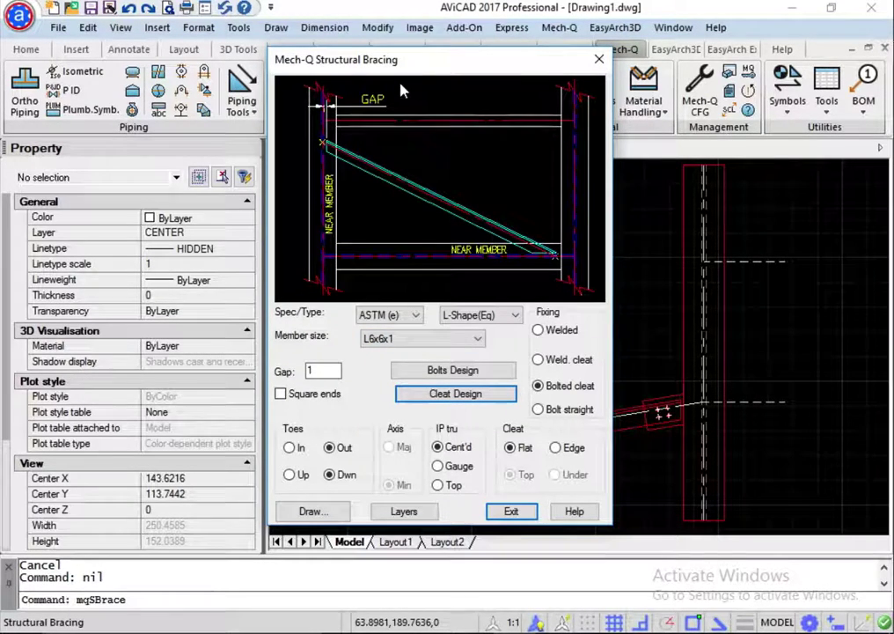
click(453, 373)
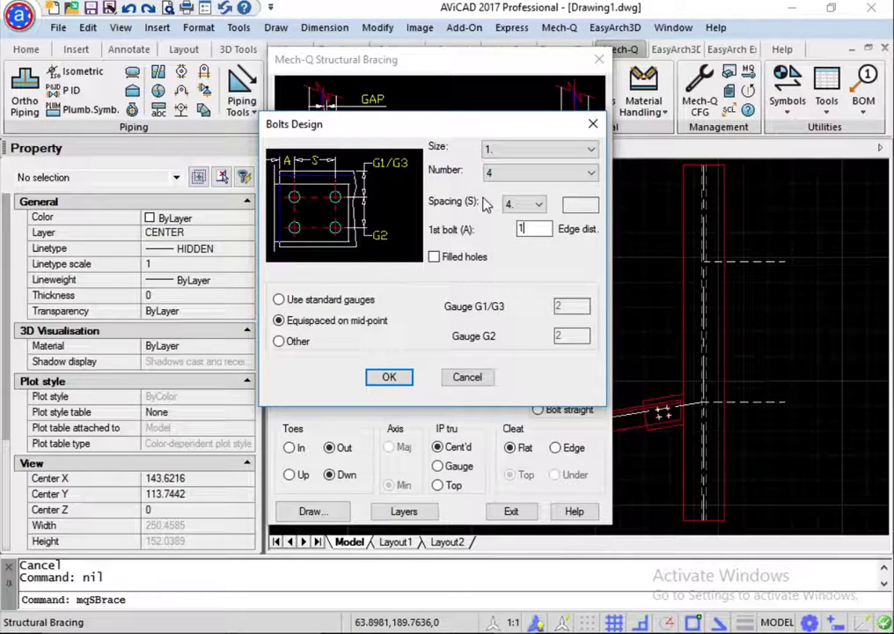
click(528, 205)
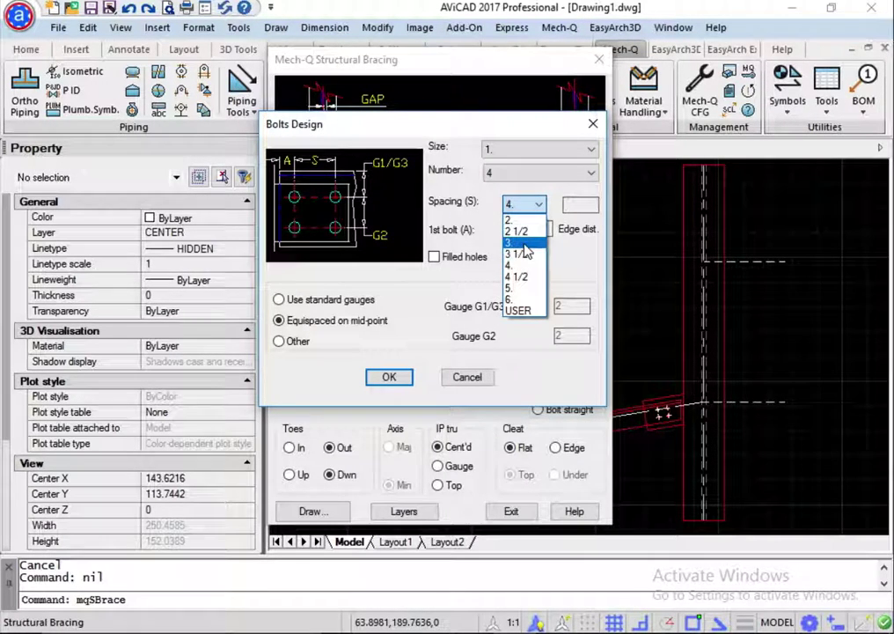
click(523, 232)
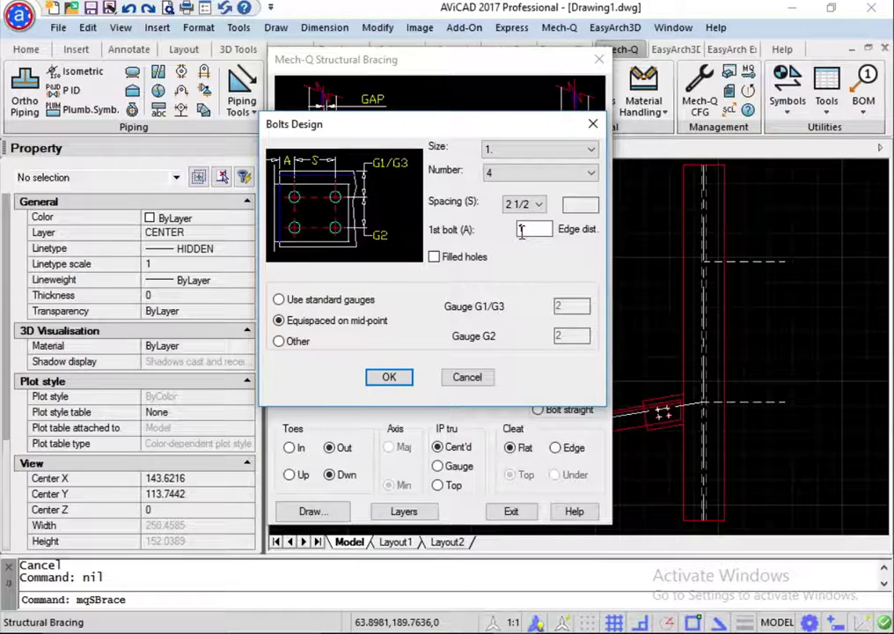
click(389, 377)
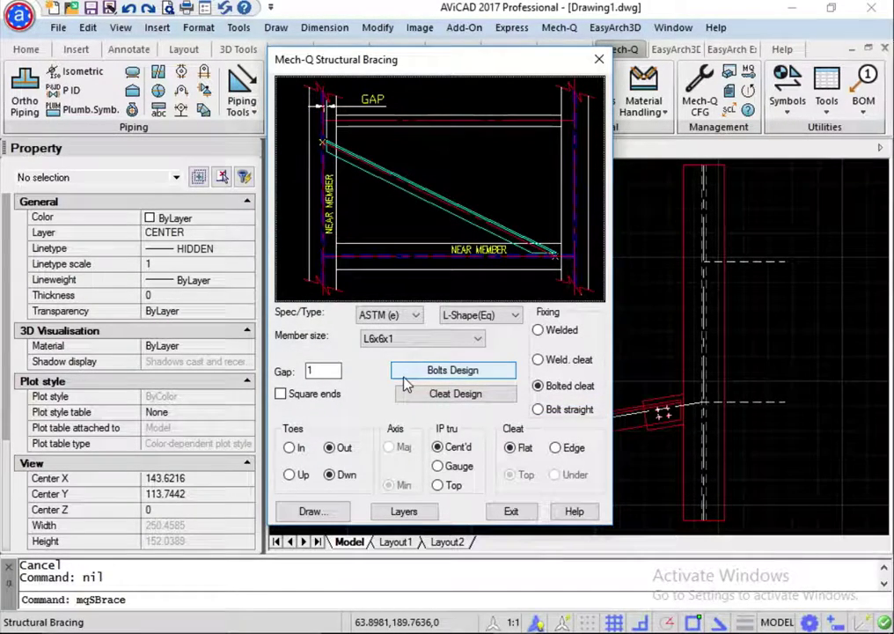
Step: Set the cleat width of the new brace to 6
click(443, 395)
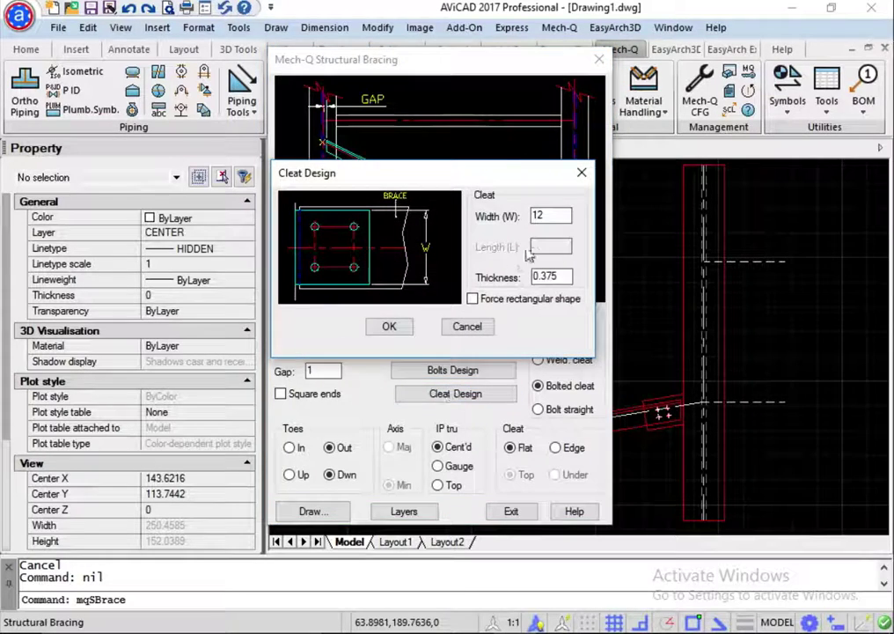
double_click(548, 214)
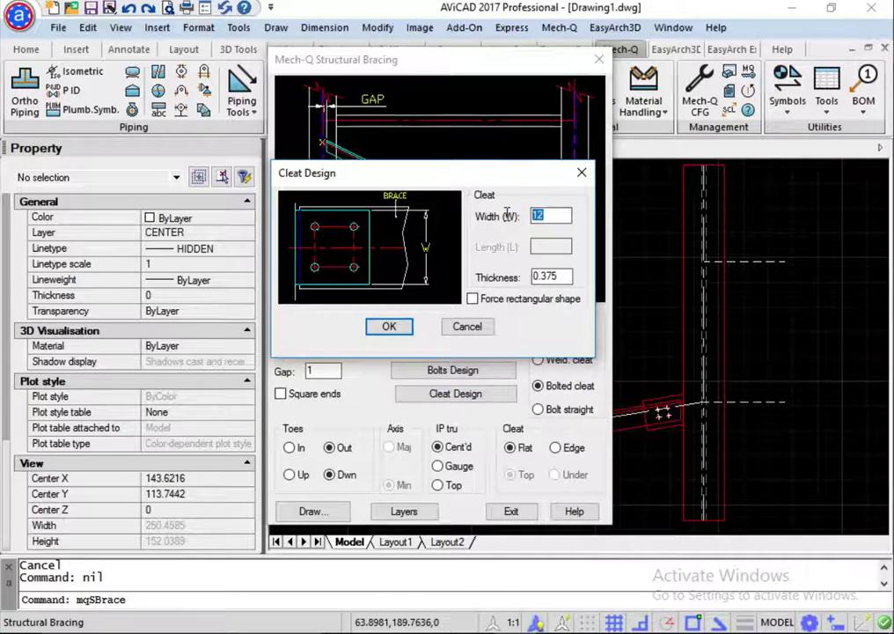
text(6)
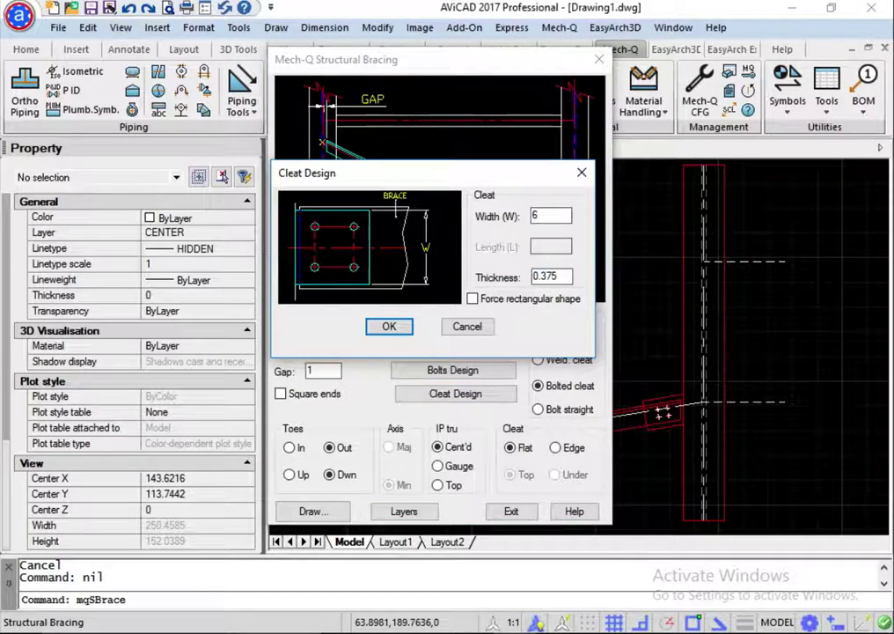
click(398, 325)
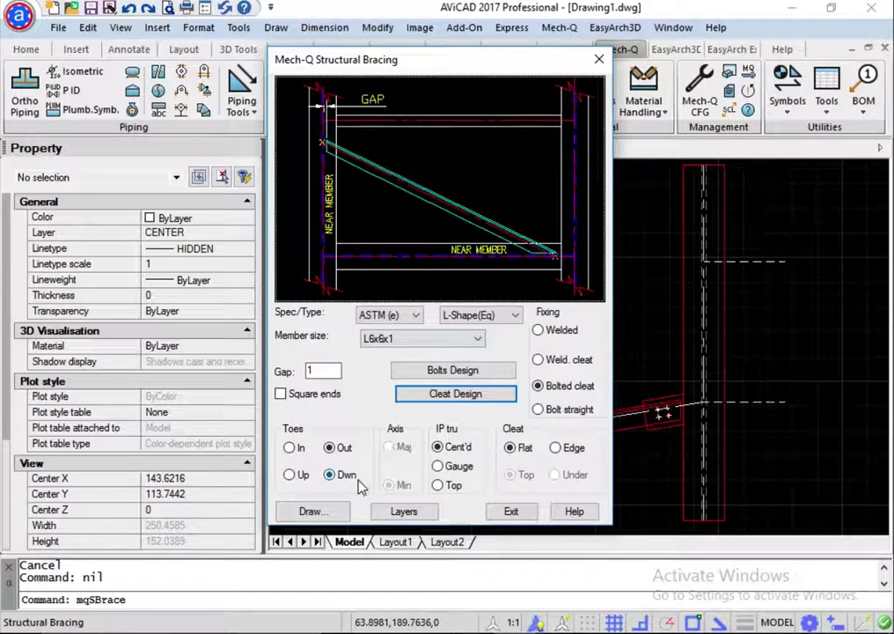
Step: Draw the brace between the two upper centerline and dashed-line intersections, with the web line beside each beam's centerline as near member
click(309, 511)
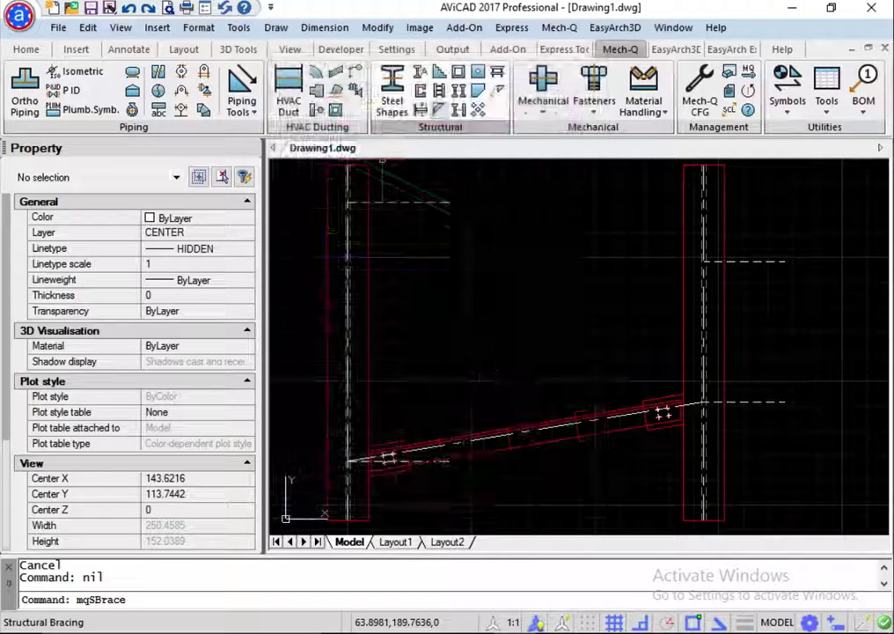
click(350, 202)
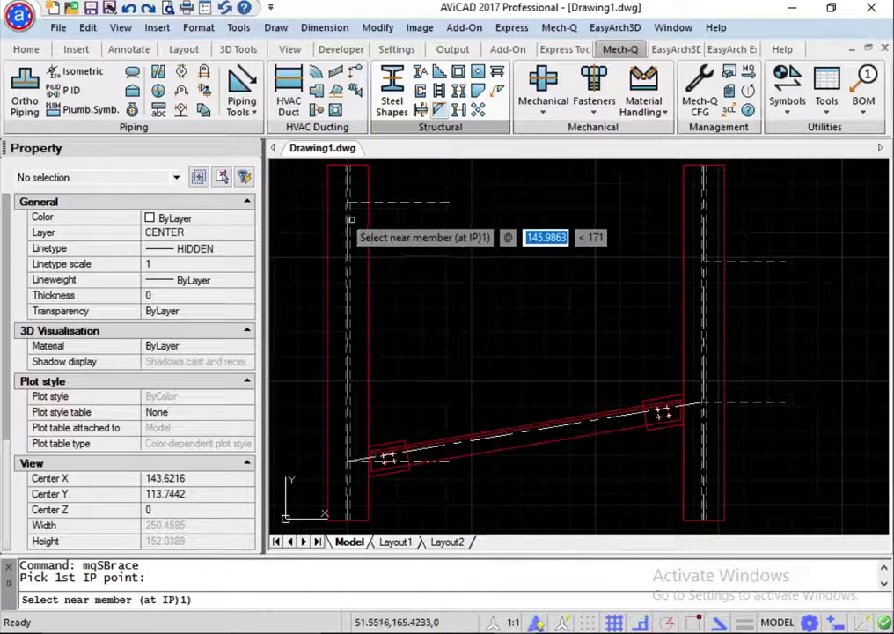
click(350, 218)
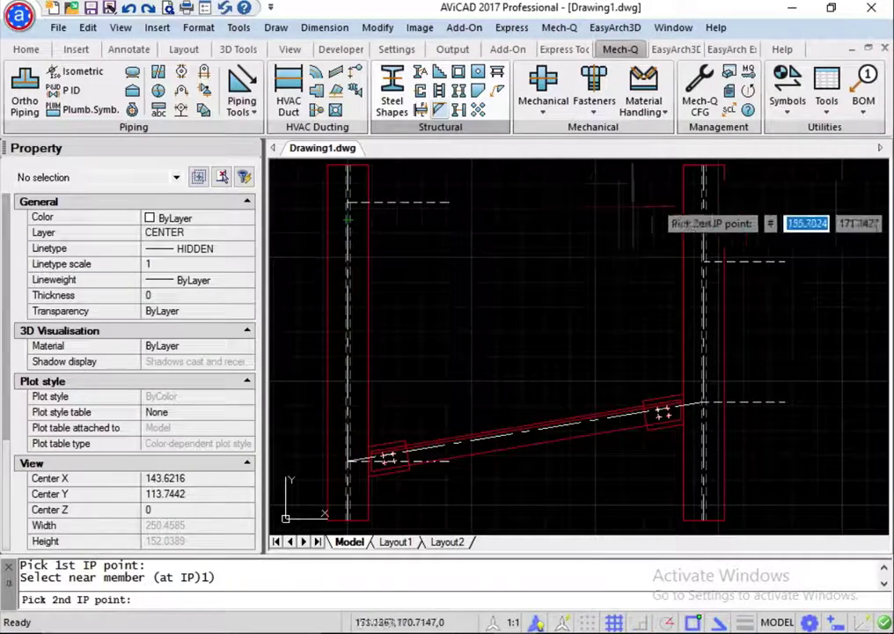
click(704, 261)
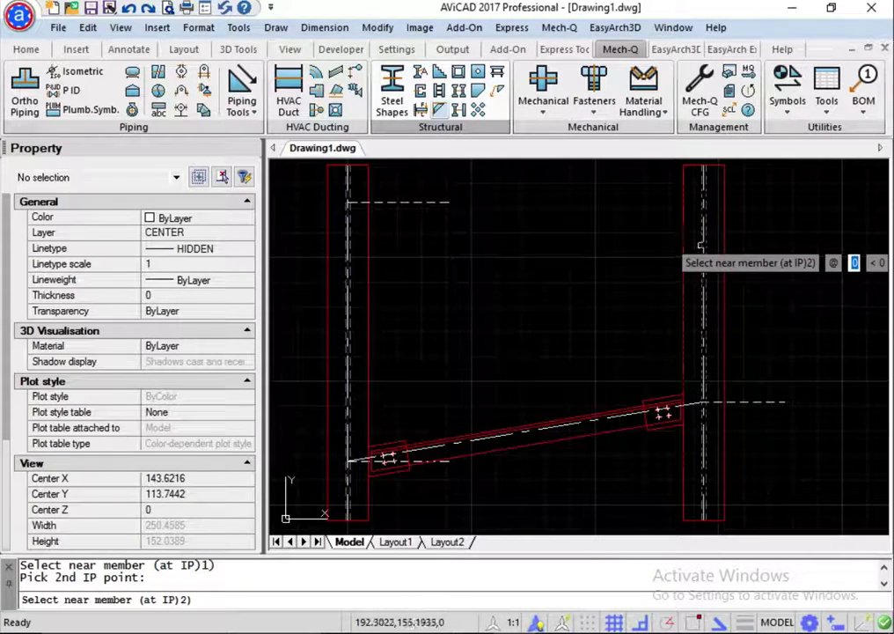
click(702, 246)
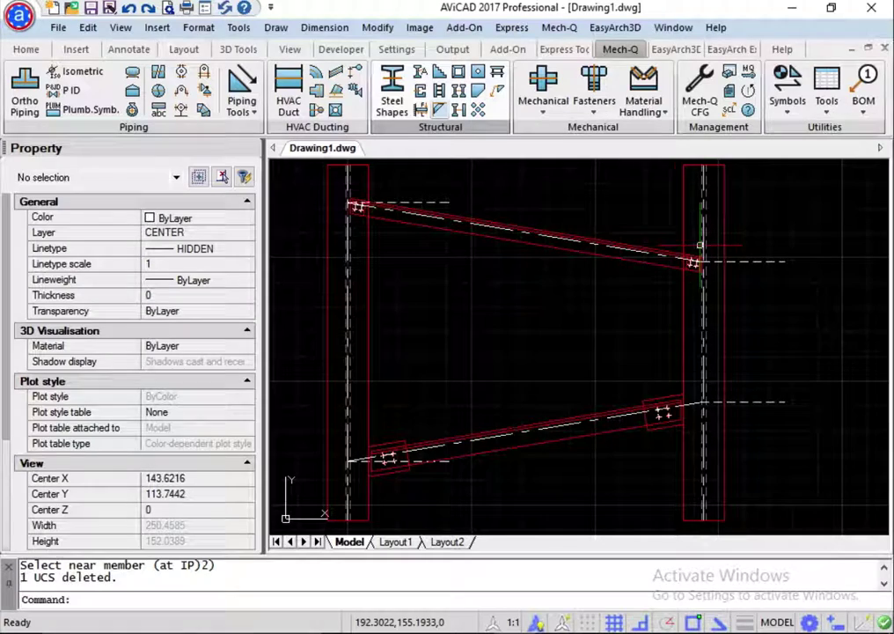
Step: Erase the upper dashed horizontal reference line extending outward from the right beam's centerline
scroll(575, 269, up, 4)
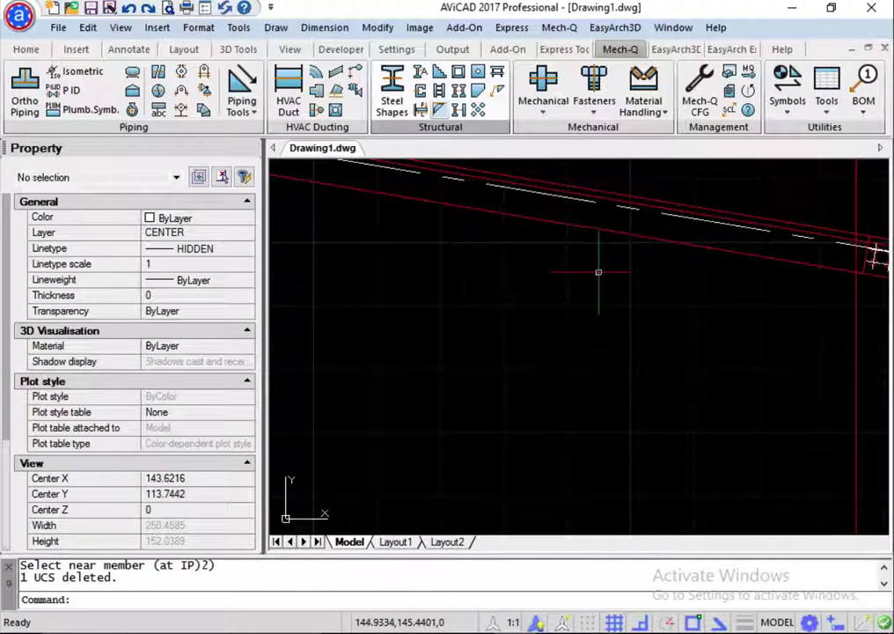
middle_drag(620, 277, 514, 298)
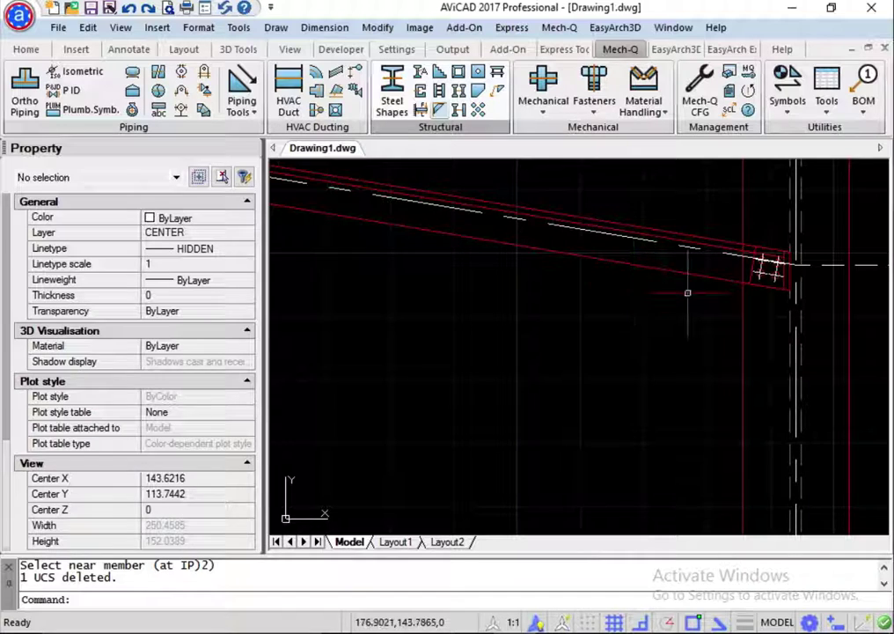
scroll(657, 291, down, 4)
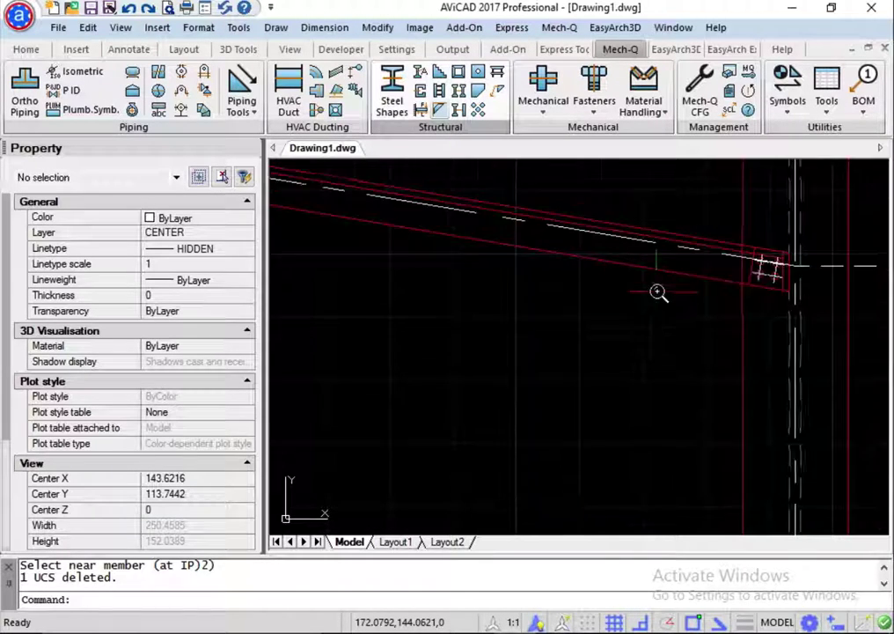
key(Escape)
click(729, 285)
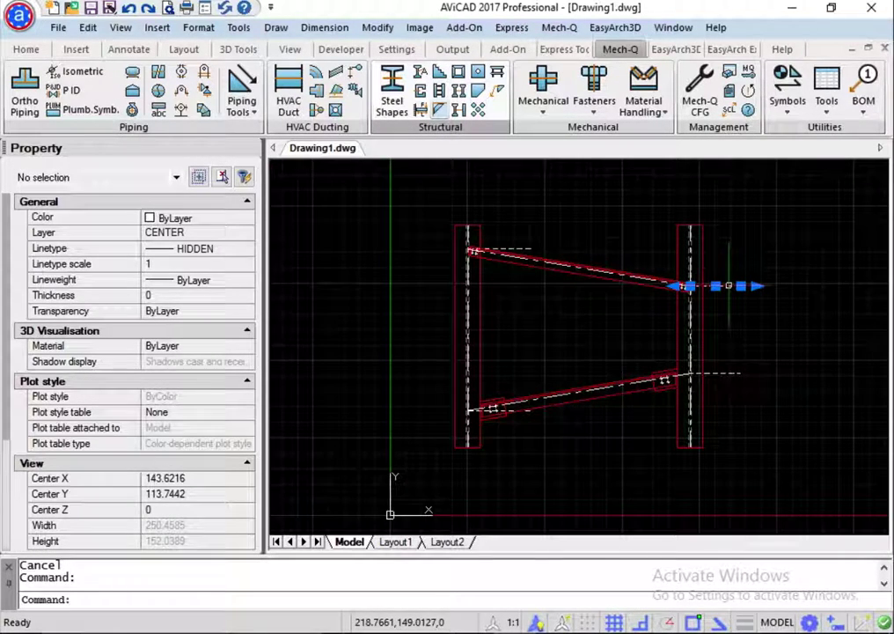
text(E)
key(Return)
key(Escape)
Step: Erase the lower dashed horizontal reference line extending outward from the right beam's centerline
click(748, 380)
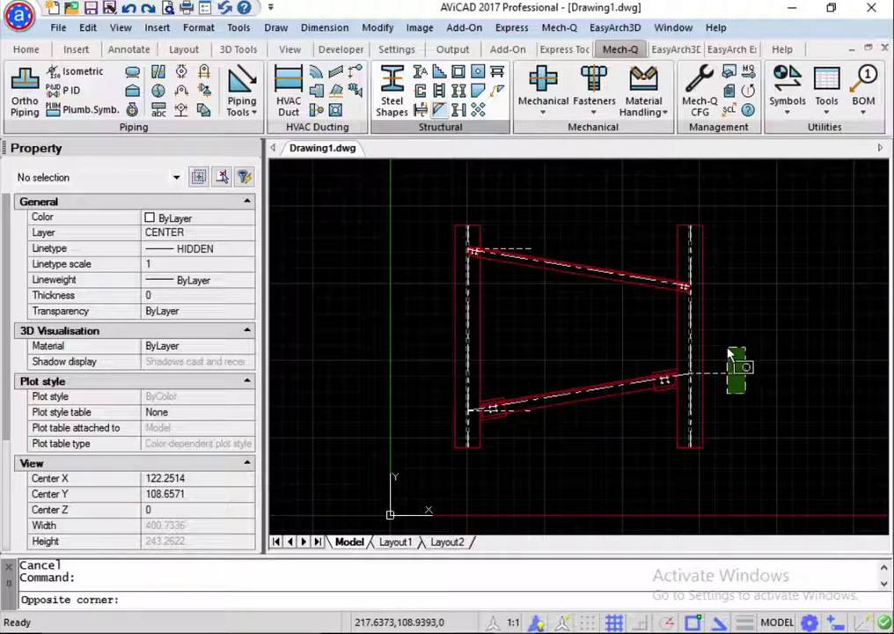
click(726, 347)
text(E)
key(Return)
key(Escape)
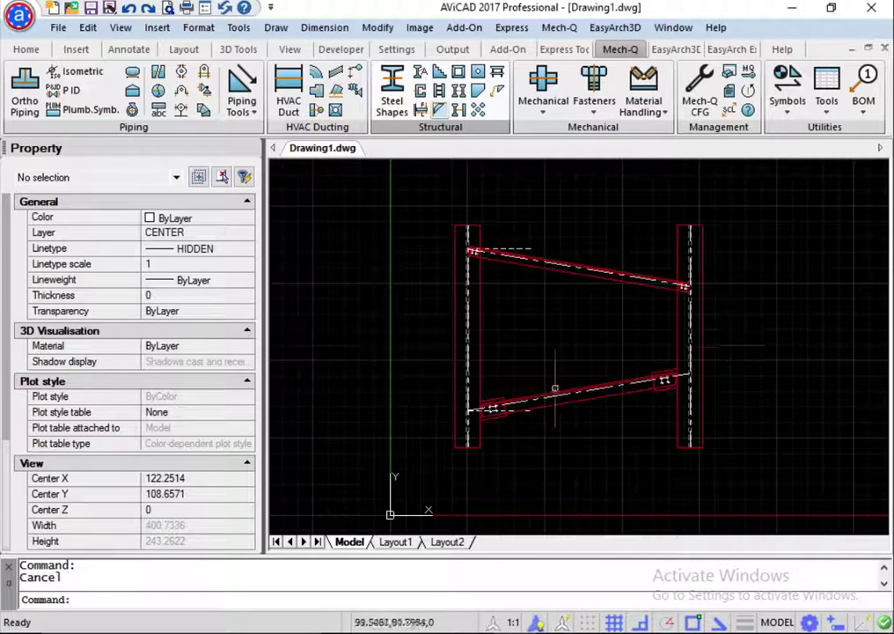
Step: Erase the upper and lower dashed horizontal reference lines that start at the left beam's centerline
click(511, 250)
text(E)
key(Escape)
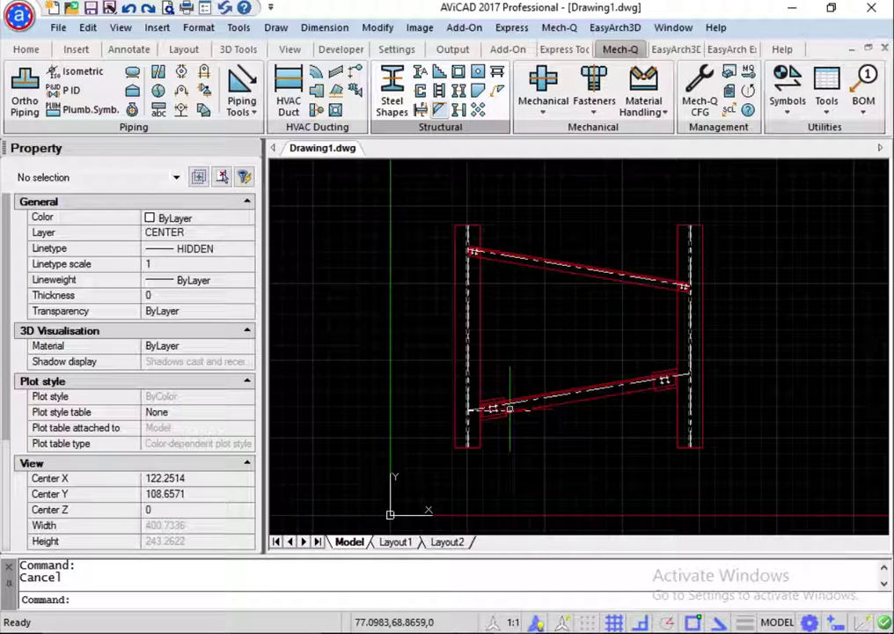
click(508, 408)
text(E)
key(Escape)
scroll(509, 410, up, 2)
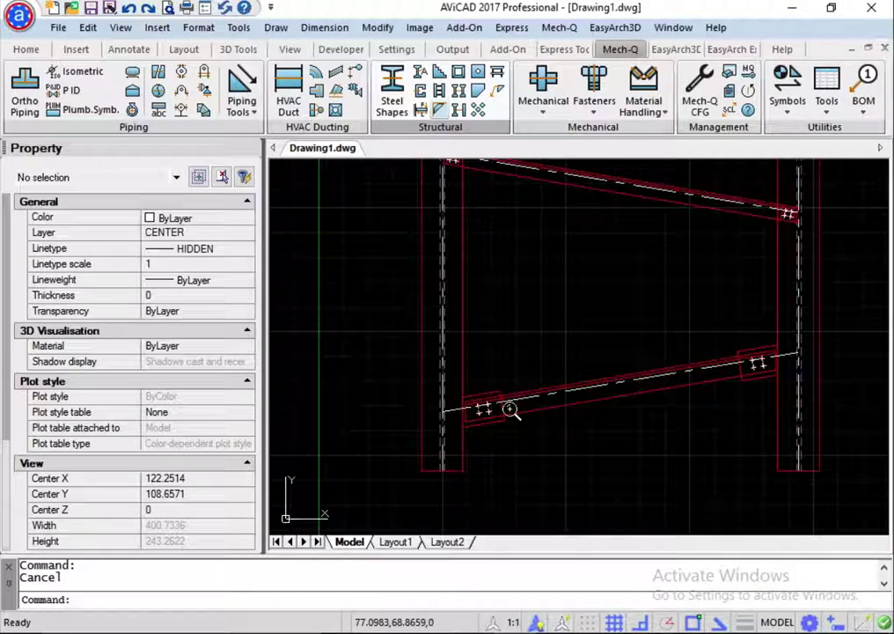
scroll(769, 319, up, 1)
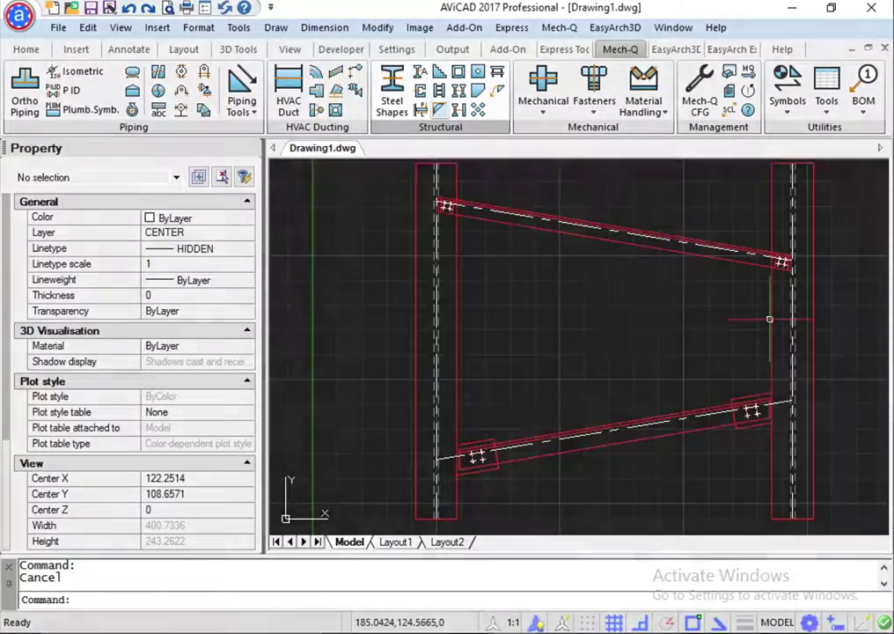